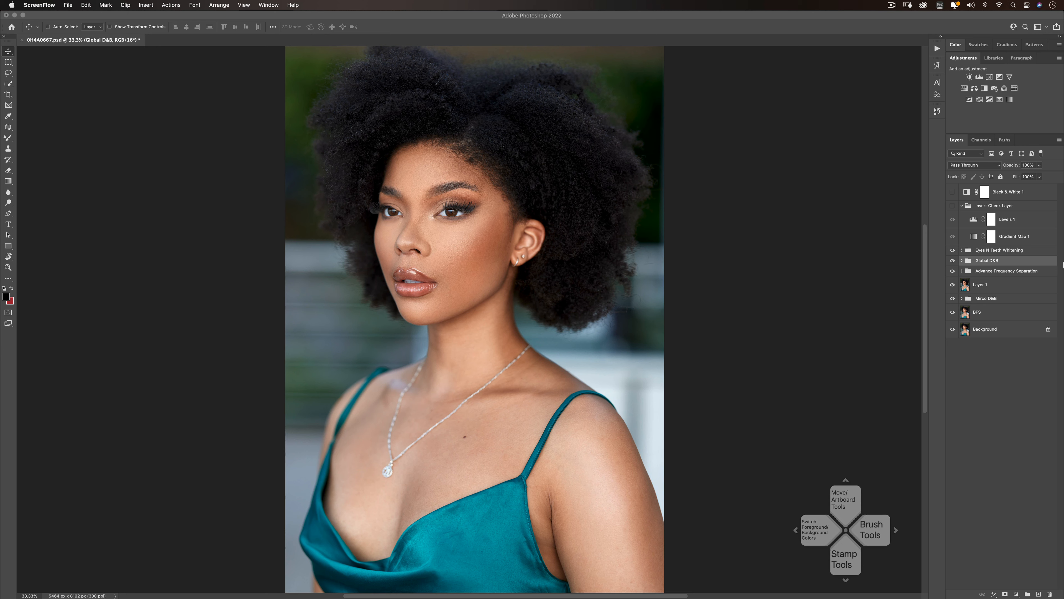
- Add a Levels adjustment layer above the existing layer stack
left_click(968, 252)
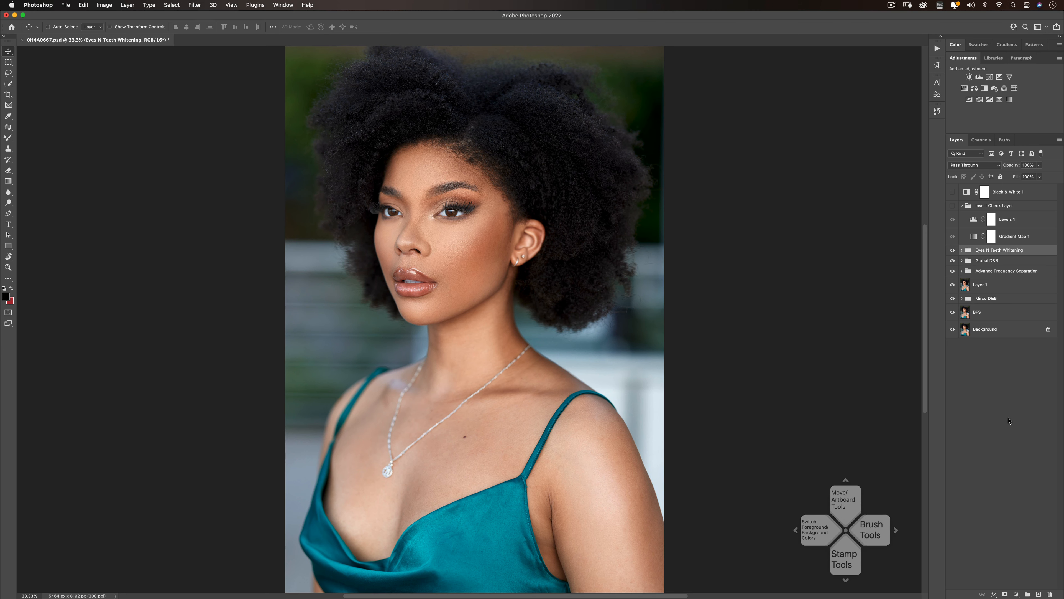
left_click(1018, 586)
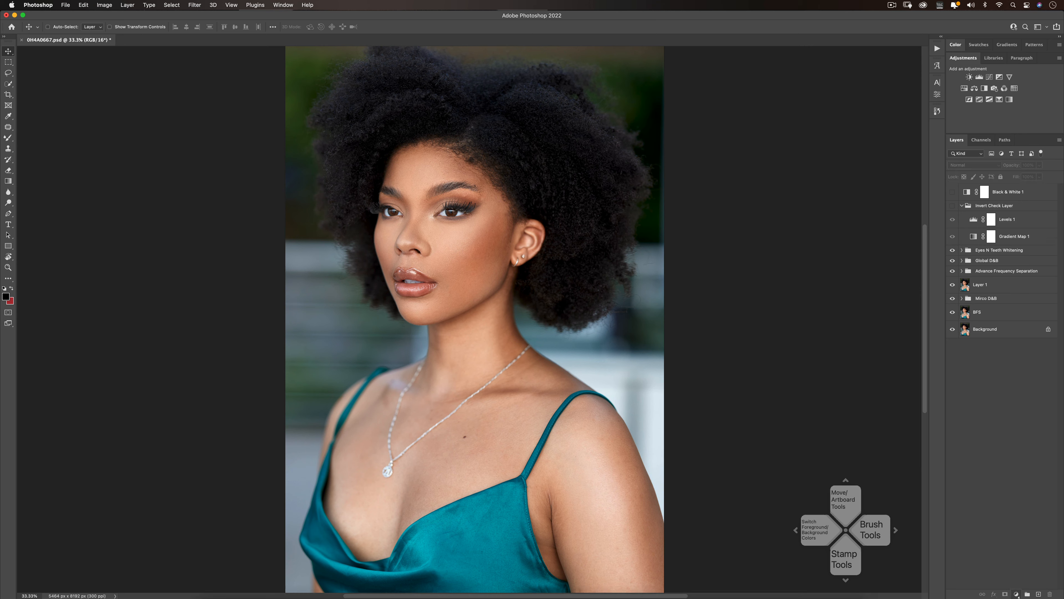
left_click(1016, 594)
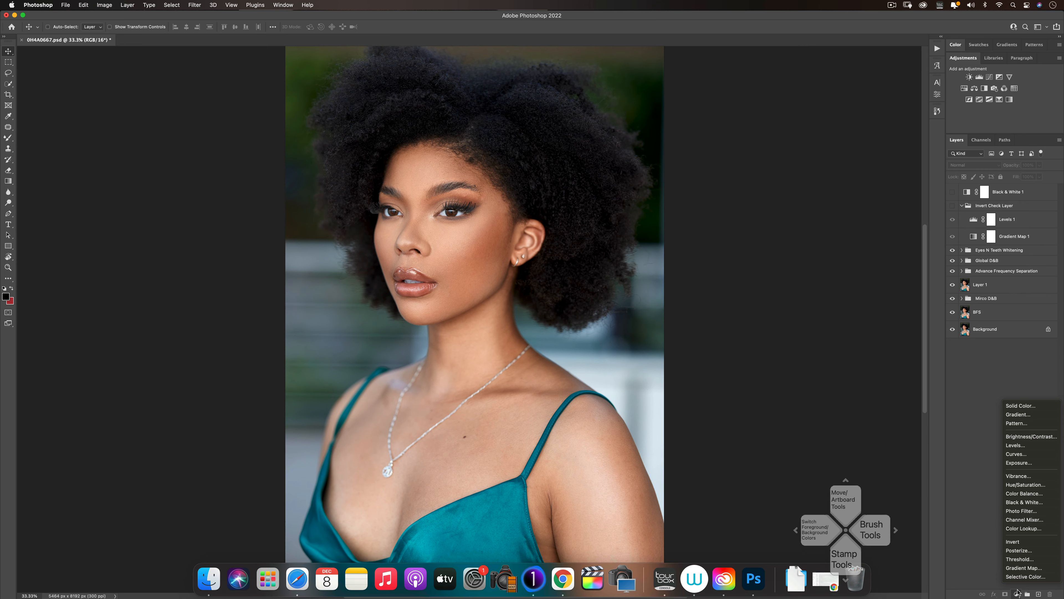
left_click(1022, 445)
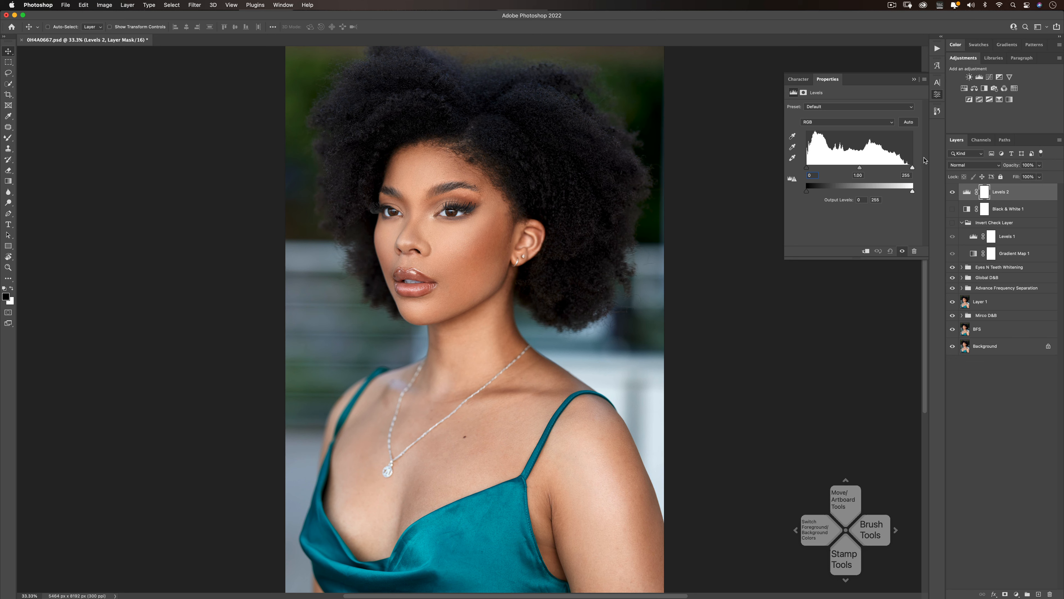
left_click(937, 48)
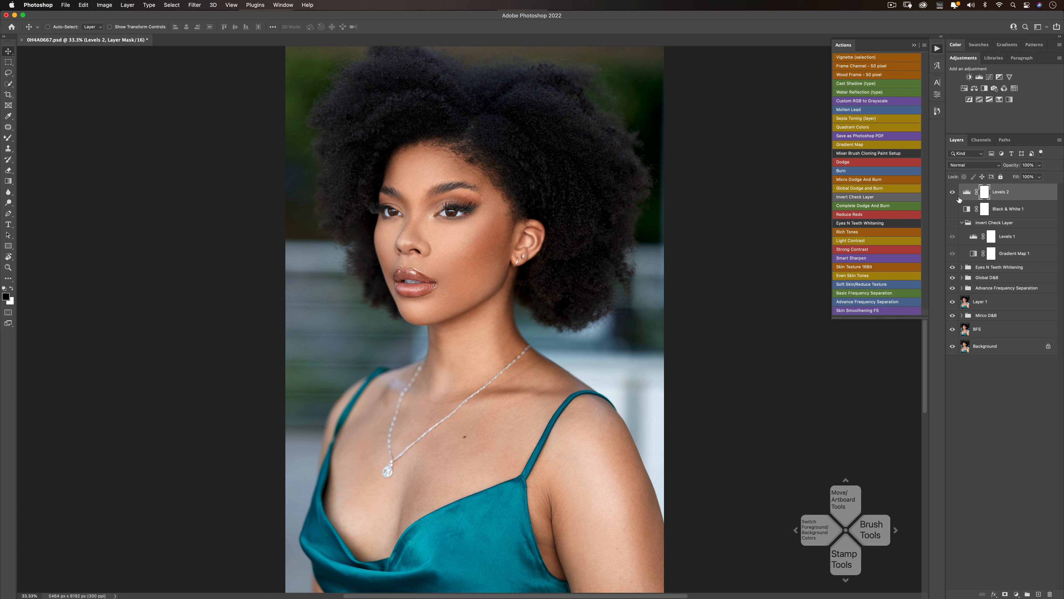
left_click(937, 49)
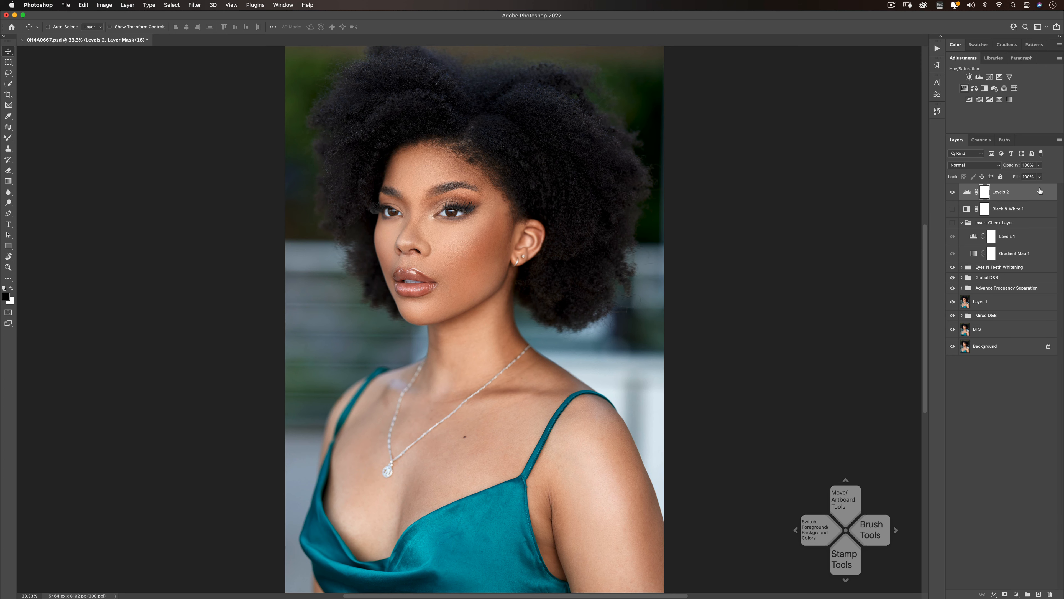
- Move the new Levels layer directly above the Eyes N Teeth Whitening group, outside it, and collapse that group
left_click_drag(1001, 192, 1002, 268)
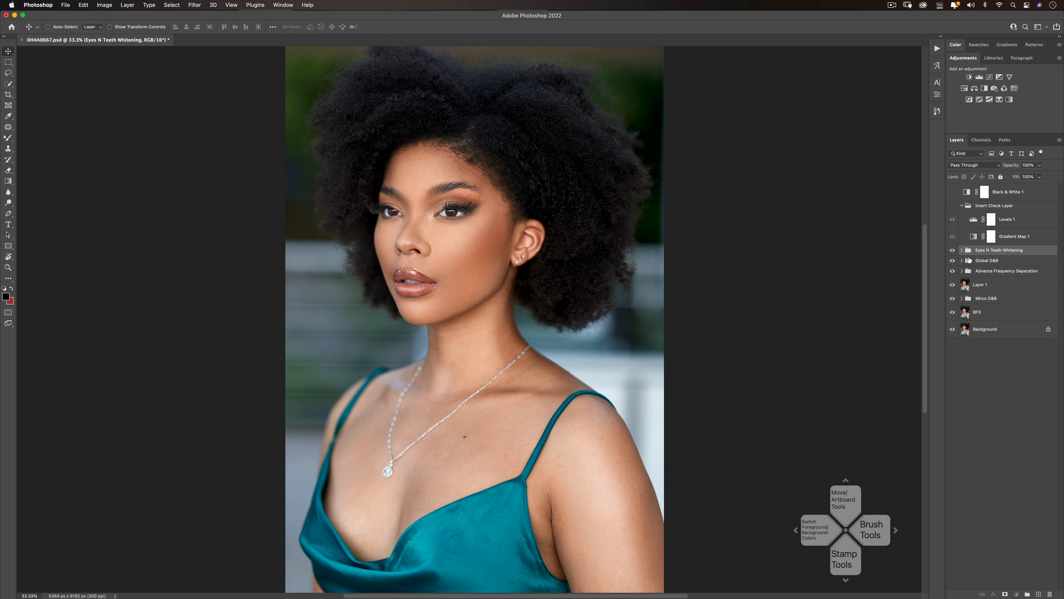
left_click(961, 250)
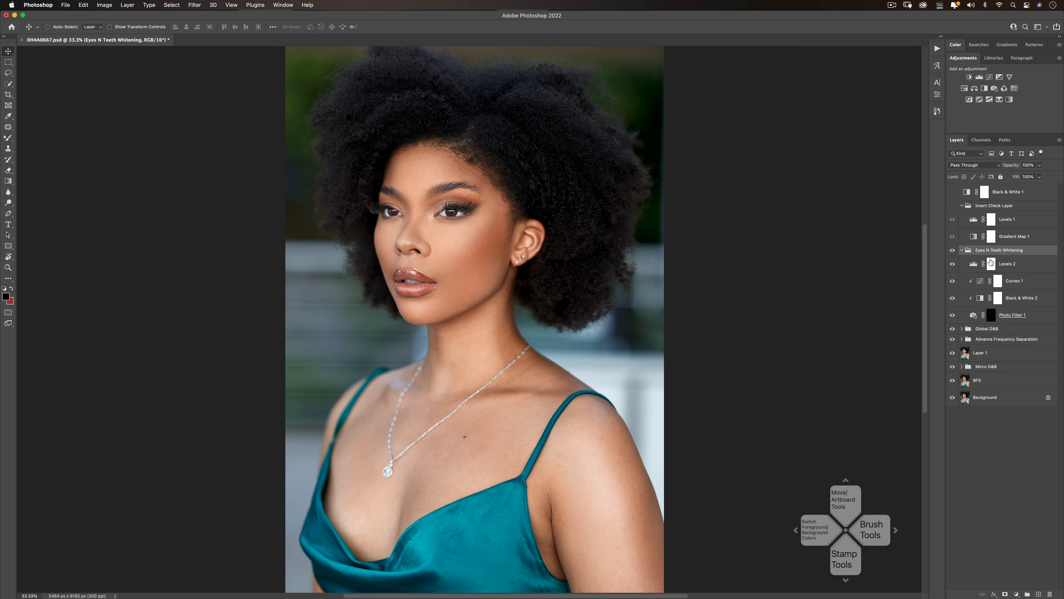
left_click_drag(1000, 263, 999, 247)
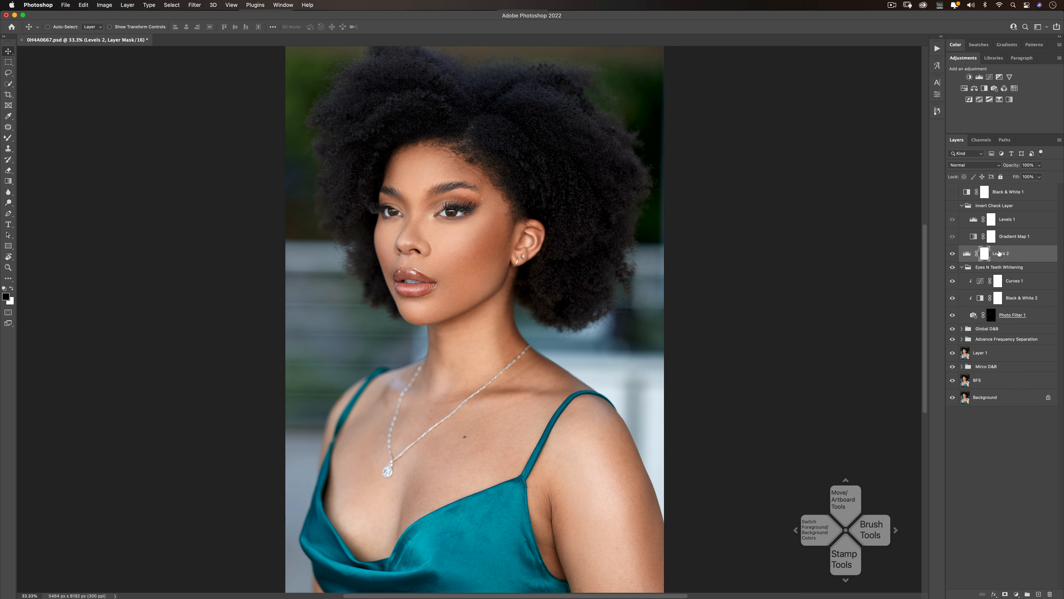
left_click(963, 267)
- Set the Levels adjustment's white input point to 244 and its black input point to 18
double_click(968, 255)
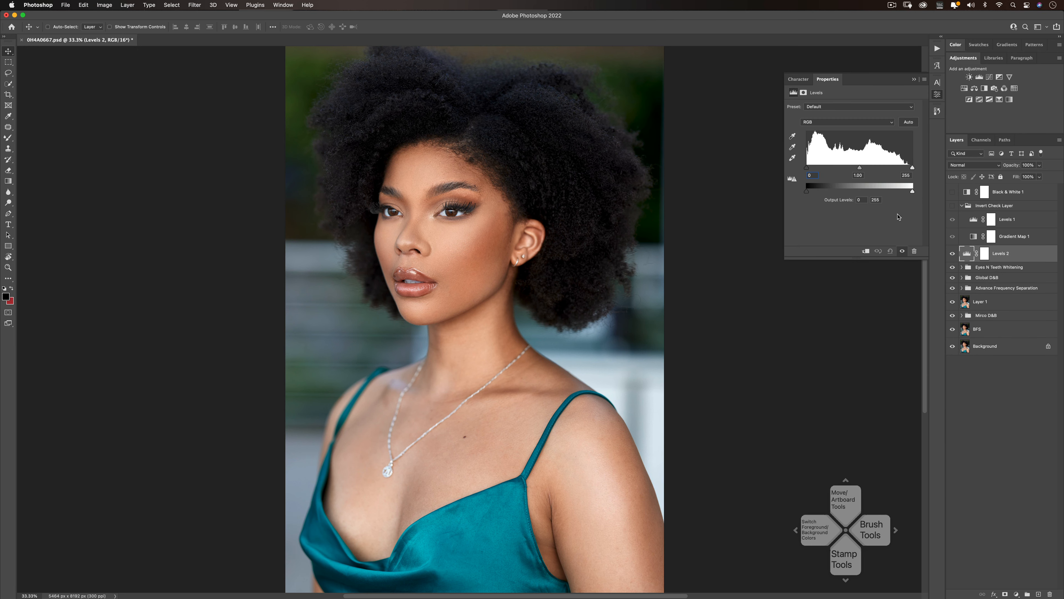
left_click_drag(913, 170, 877, 176)
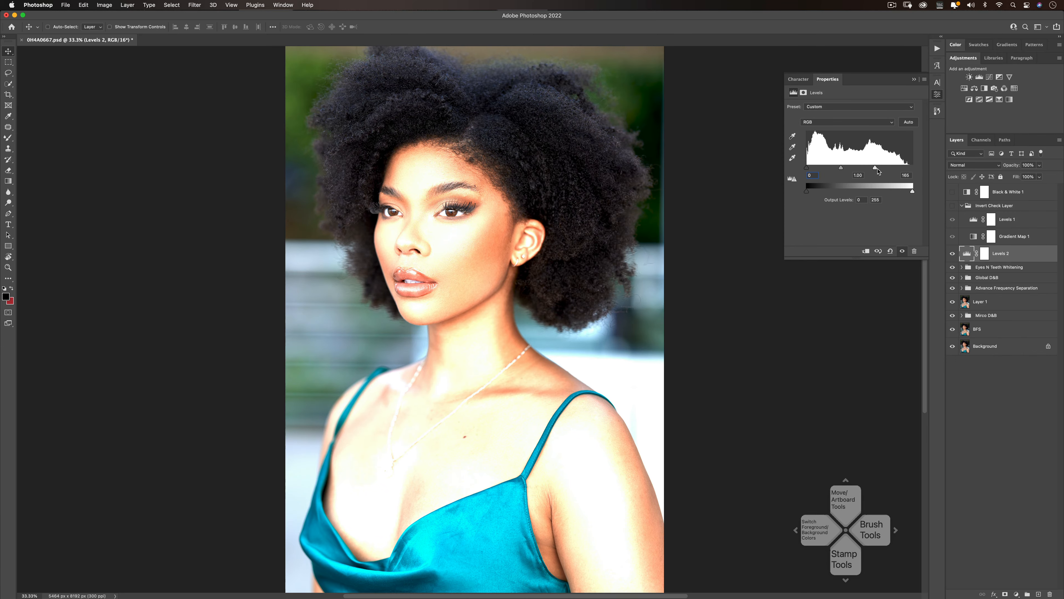
left_click_drag(877, 171, 907, 176)
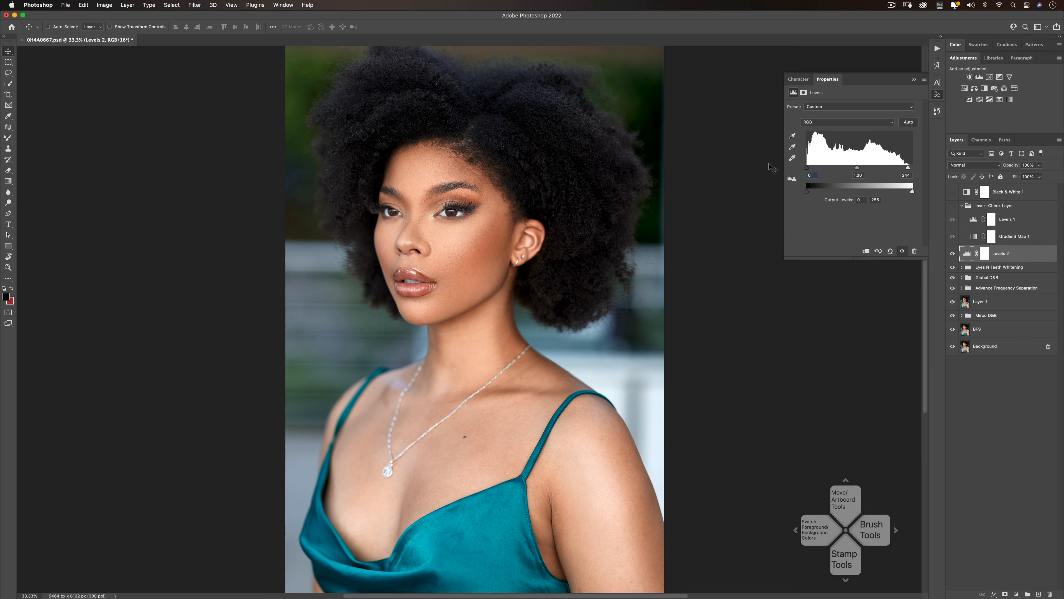
left_click_drag(808, 169, 815, 170)
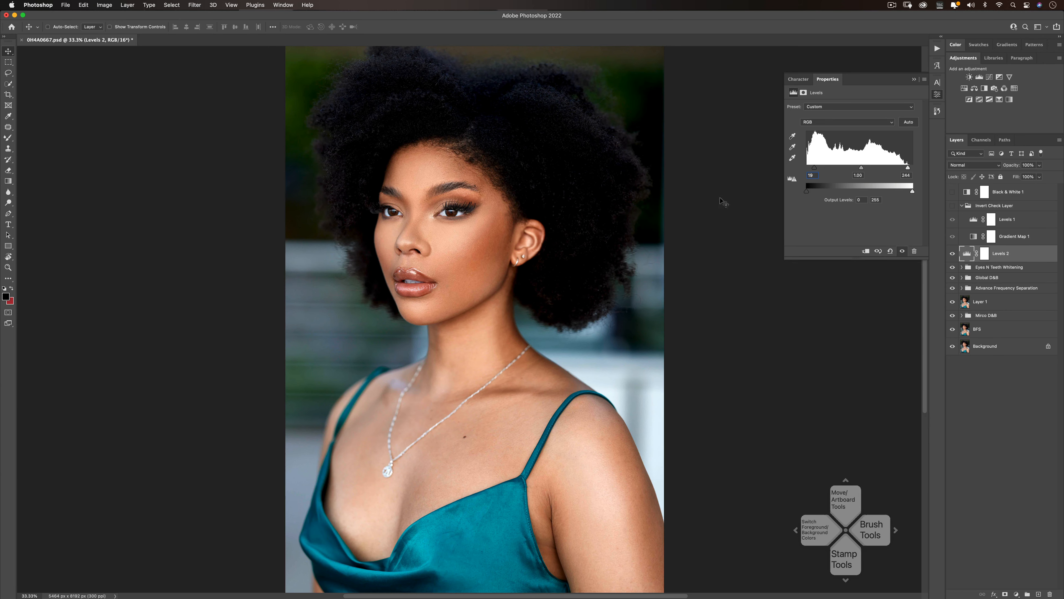
- Switch to the regular Brush tool and target the layer mask of the new Levels adjustment
key("z")
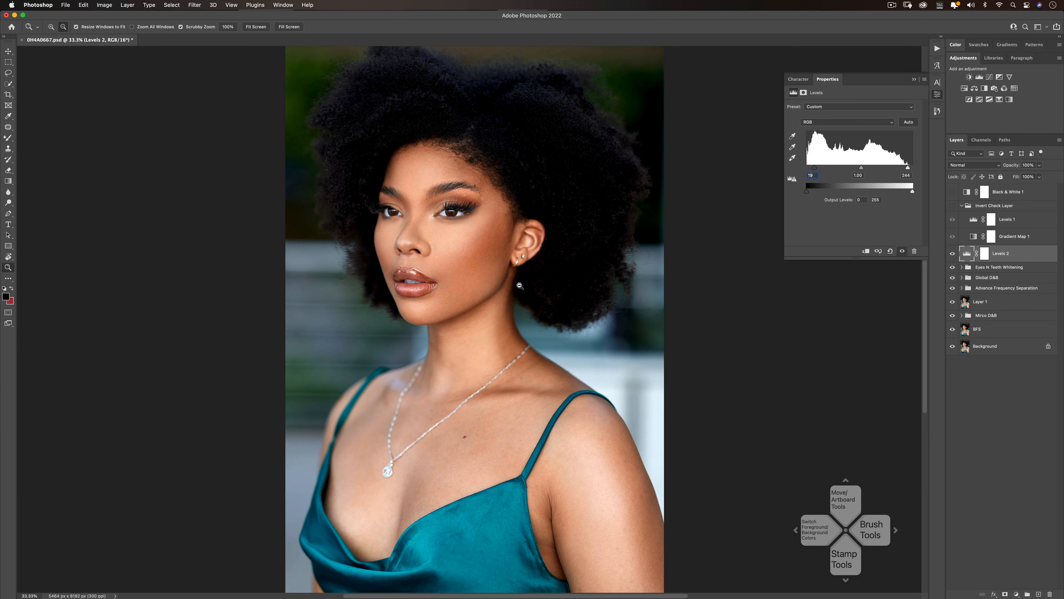
left_click(491, 301, "alt")
left_click(482, 310, "alt")
left_click(478, 310, "alt")
left_click(465, 311)
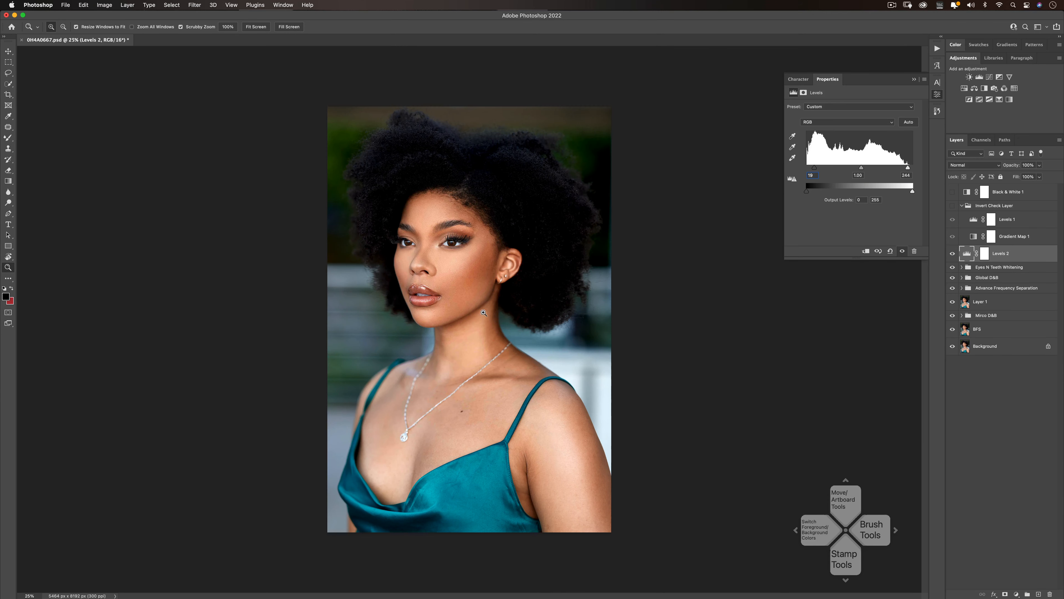
key("v")
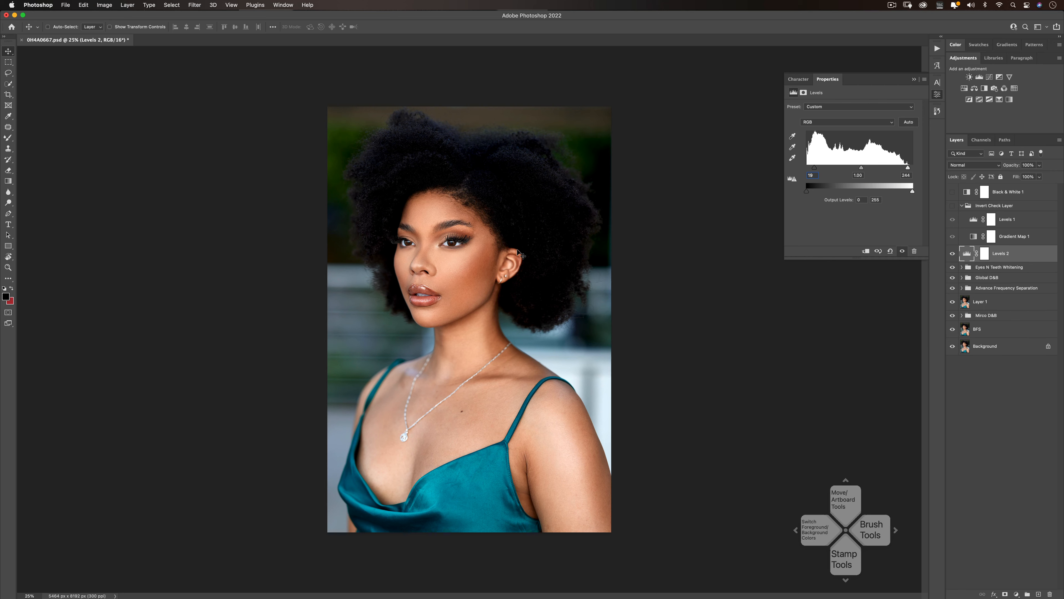
left_click(7, 138)
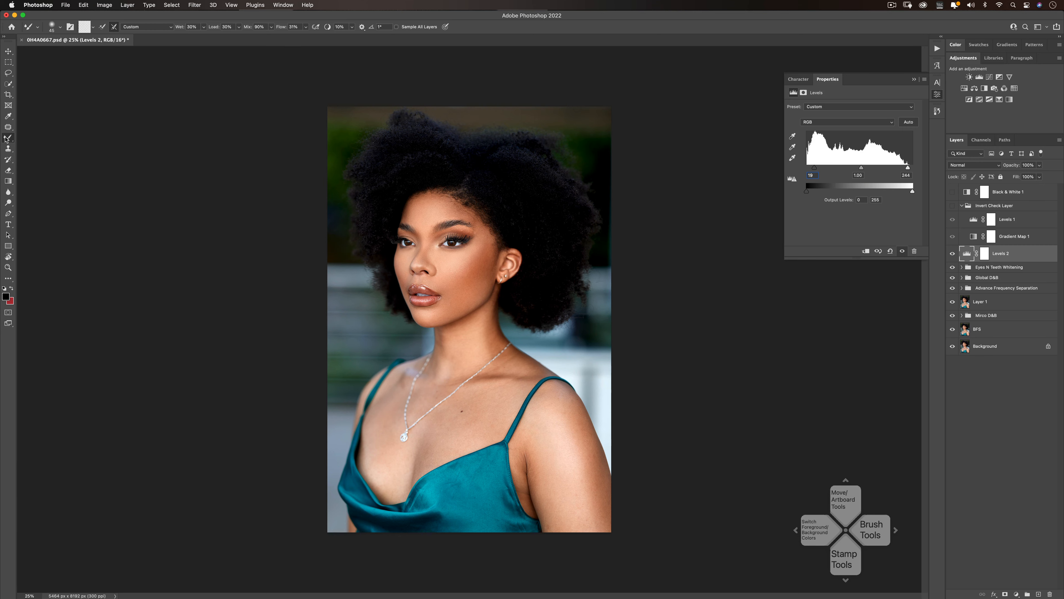
right_click(7, 138)
left_click(33, 138)
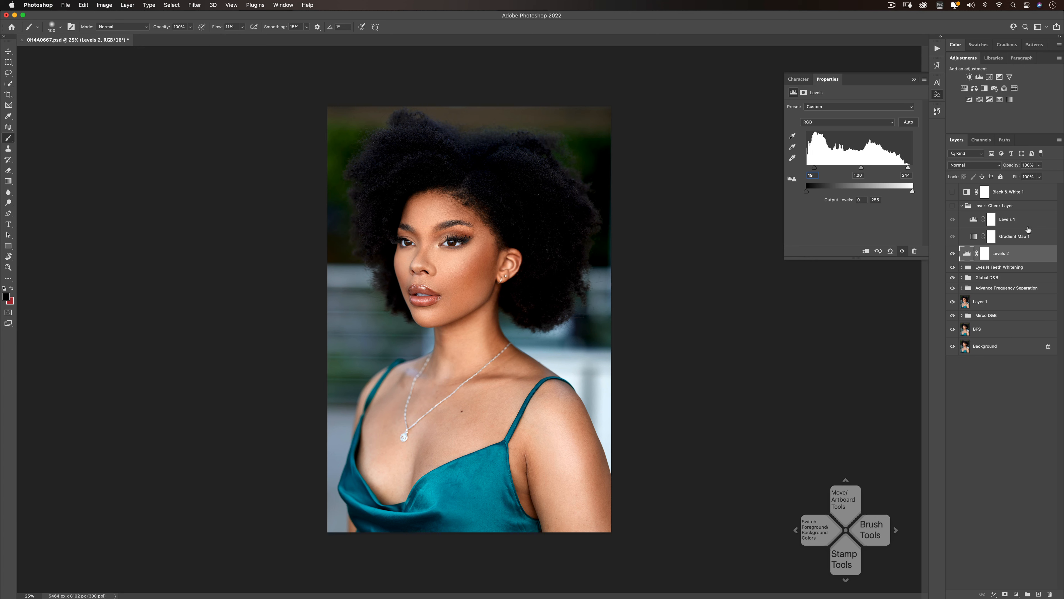
left_click(984, 254)
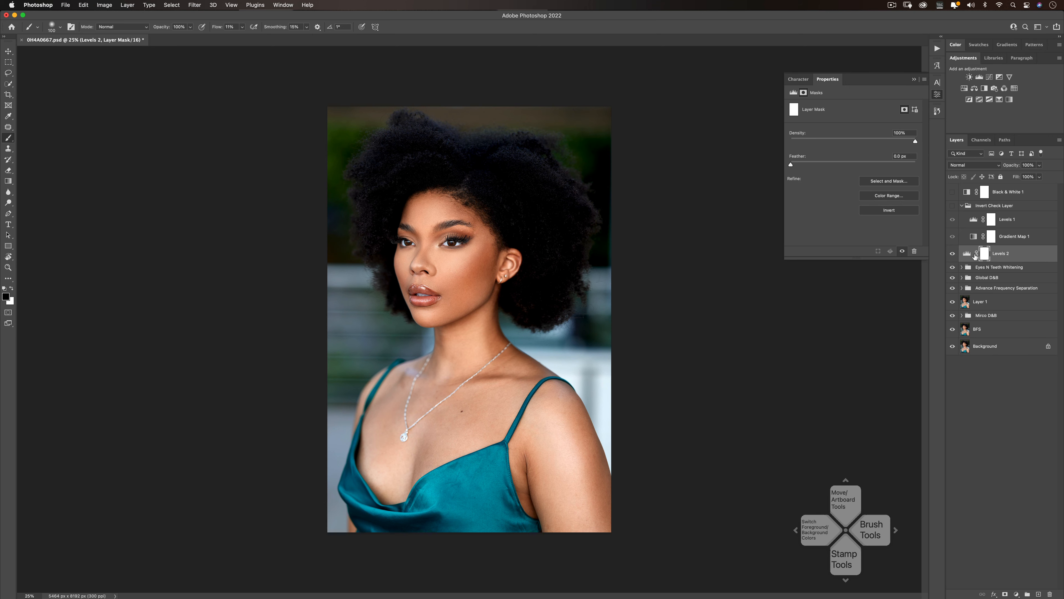
left_click(967, 254)
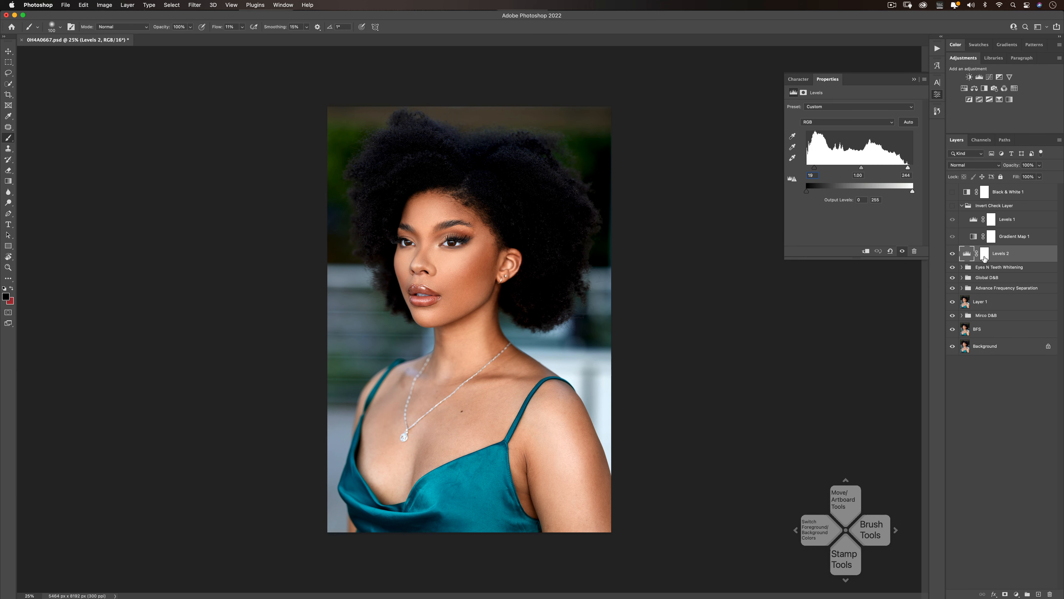
left_click(985, 254)
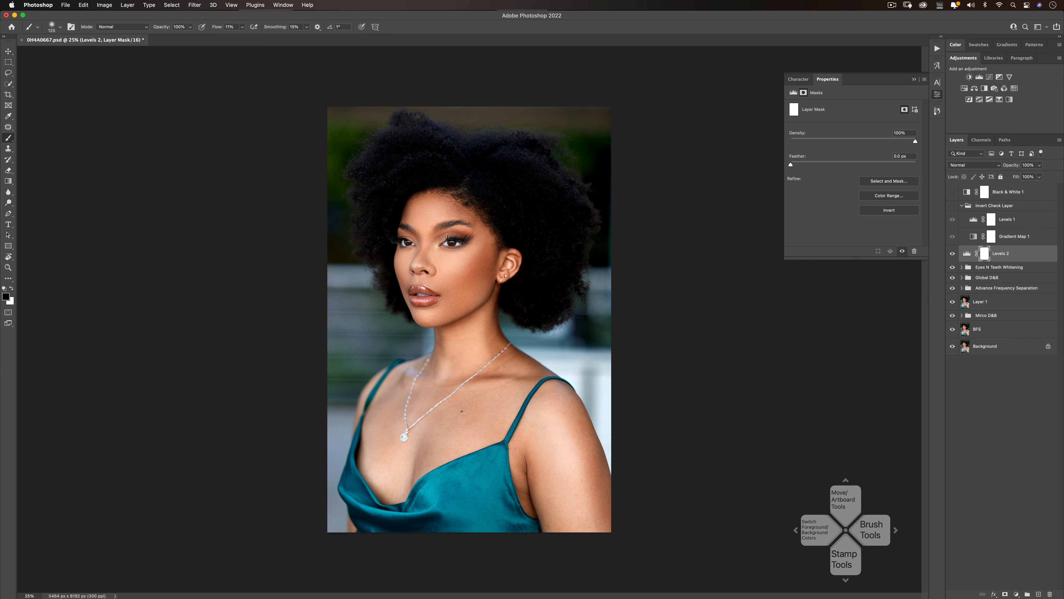
- Paint black over the model's hair on the Levels mask, varying the brush size, to soften the darkening there
key("bracketright")
key("bracketright")
key("bracketright")
key("bracketright")
key("bracketright")
key("bracketright")
key("bracketright")
mouse_move(544, 214)
left_mouse_down()
mouse_move(509, 218)
mouse_move(570, 194)
mouse_move(548, 195)
mouse_move(569, 211)
left_mouse_up()
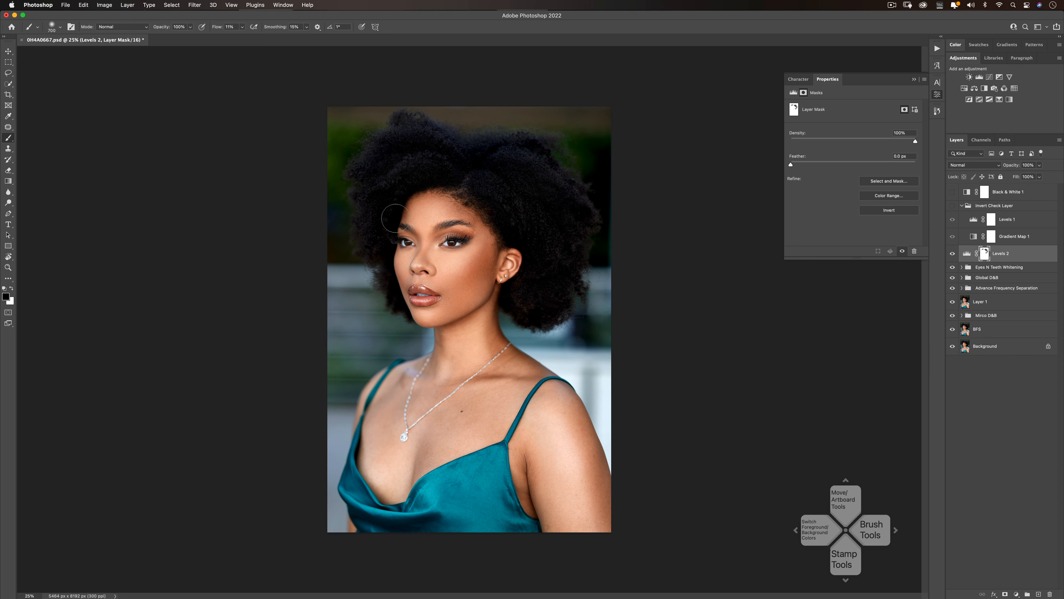
key("bracketleft")
key("bracketleft")
key("bracketleft")
key("bracketleft")
key("bracketright")
key("bracketright")
key("bracketright")
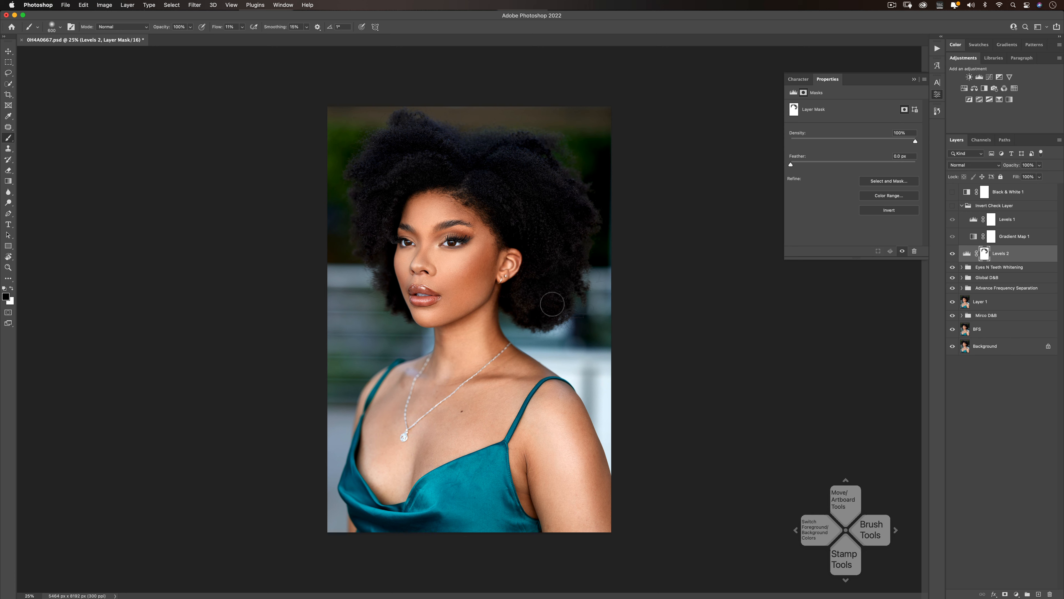
key("bracketleft")
key("bracketright")
key("bracketright")
key("bracketright")
key("bracketleft")
key("bracketleft")
key("bracketleft")
key("bracketleft")
key("bracketleft")
- Compare the portrait with and without the masked Levels adjustment
left_click(951, 253)
left_click(951, 254)
left_click(951, 254)
left_click(951, 254)
left_click(953, 254)
left_click(952, 254)
left_click(953, 255)
left_click(952, 255)
- Create a new empty layer above the Levels adjustment and set its blend mode to Multiply
left_click(1038, 594)
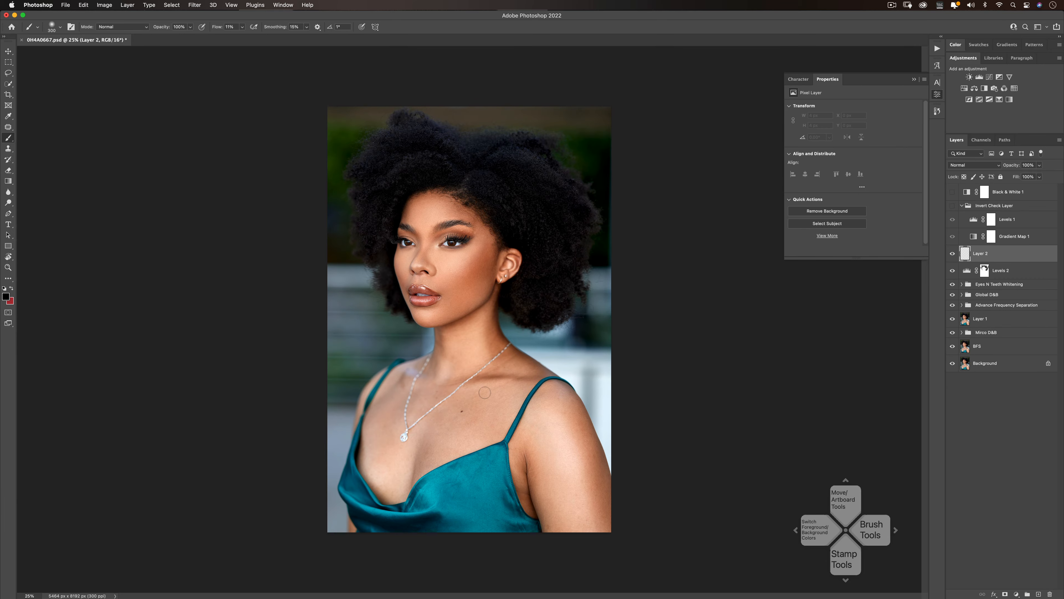
key("z")
left_click(442, 220)
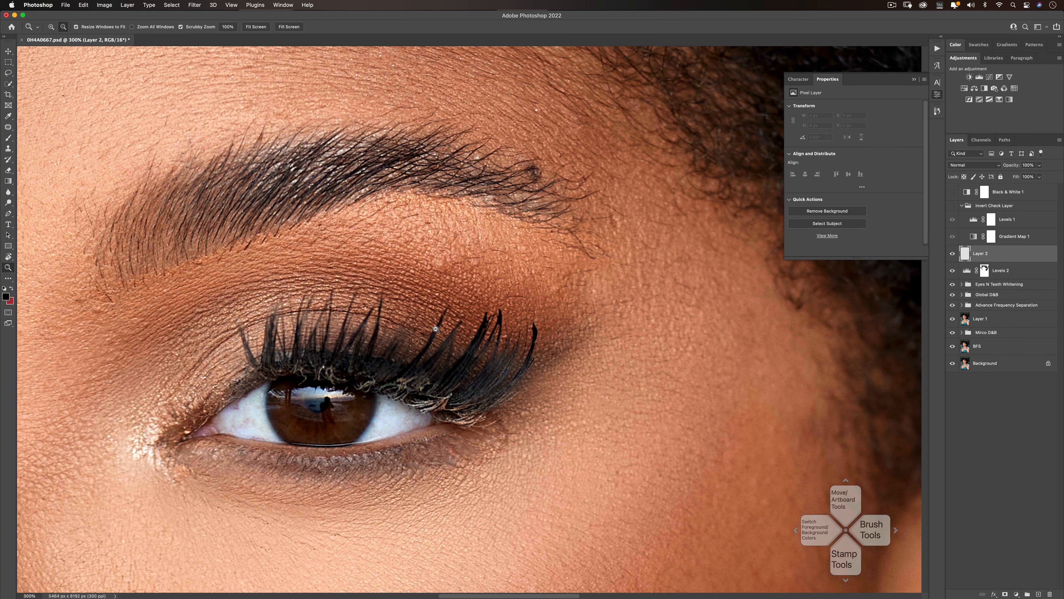
left_click(436, 329, "alt")
key("b")
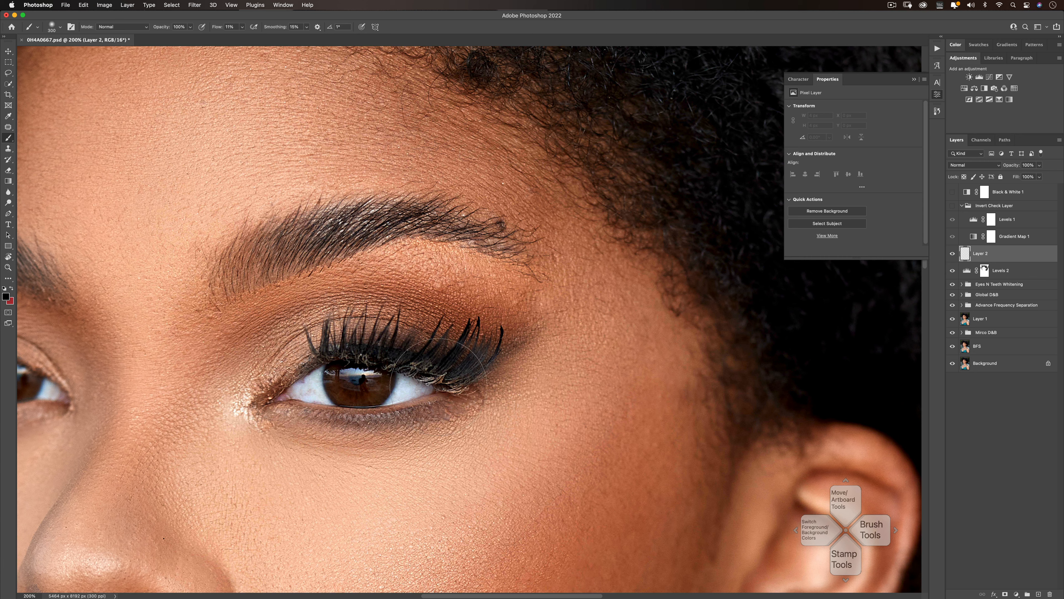
key("bracketleft")
key("bracketleft")
key("bracketleft")
key("bracketleft")
key("bracketleft")
key("bracketleft")
key("bracketleft")
key("bracketleft")
key("bracketleft")
key("bracketleft")
key("bracketleft")
key("bracketleft")
left_click(959, 164)
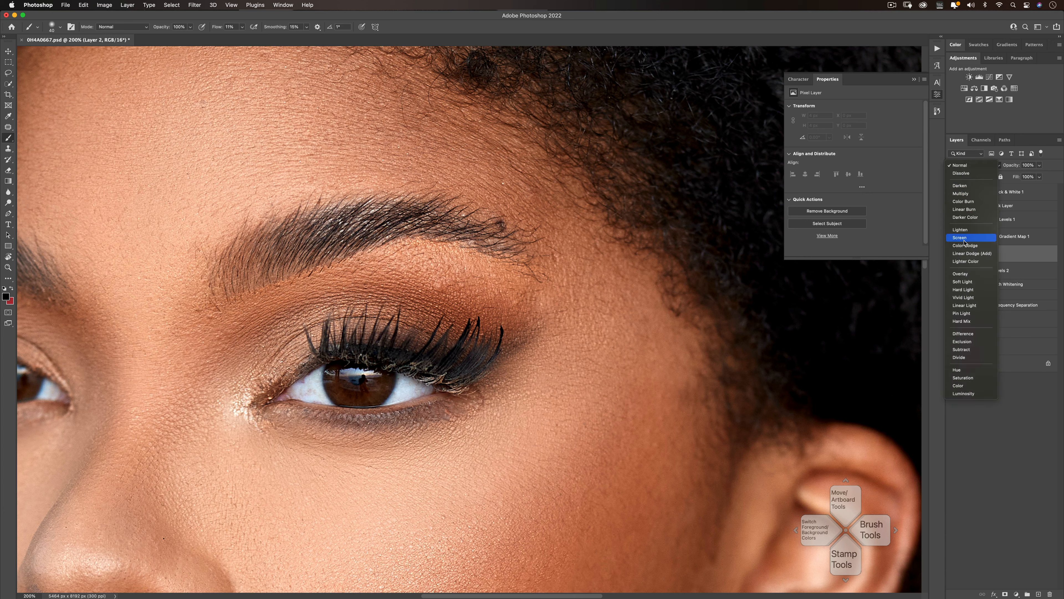
left_click(964, 194)
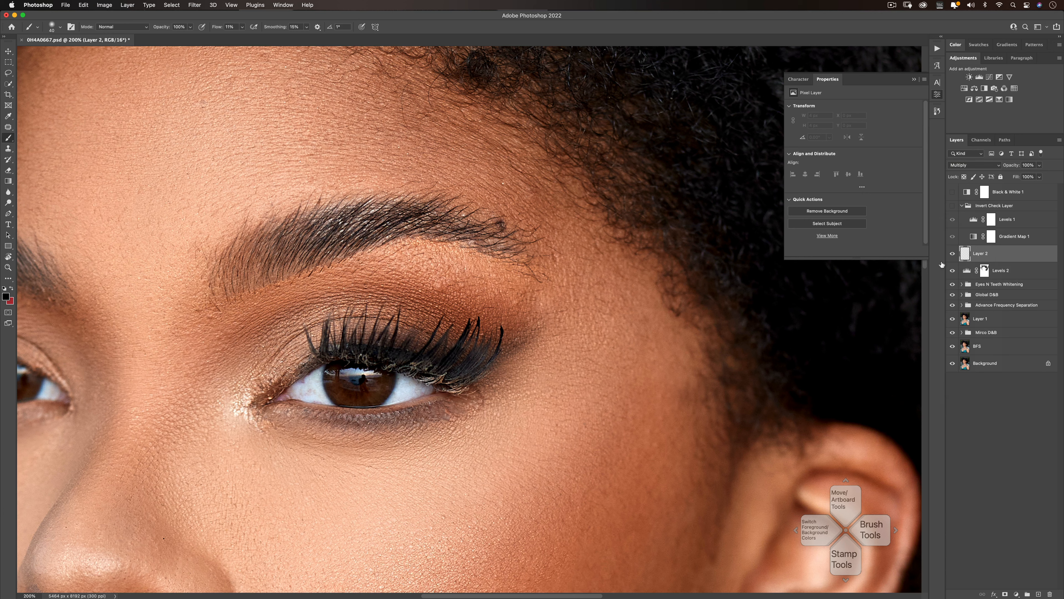
- Paint black with a small brush over the light specks along the upper lash line, undoing the last stray stroke
key("bracketleft")
left_click_drag(429, 376, 454, 384)
left_click_drag(405, 369, 433, 369)
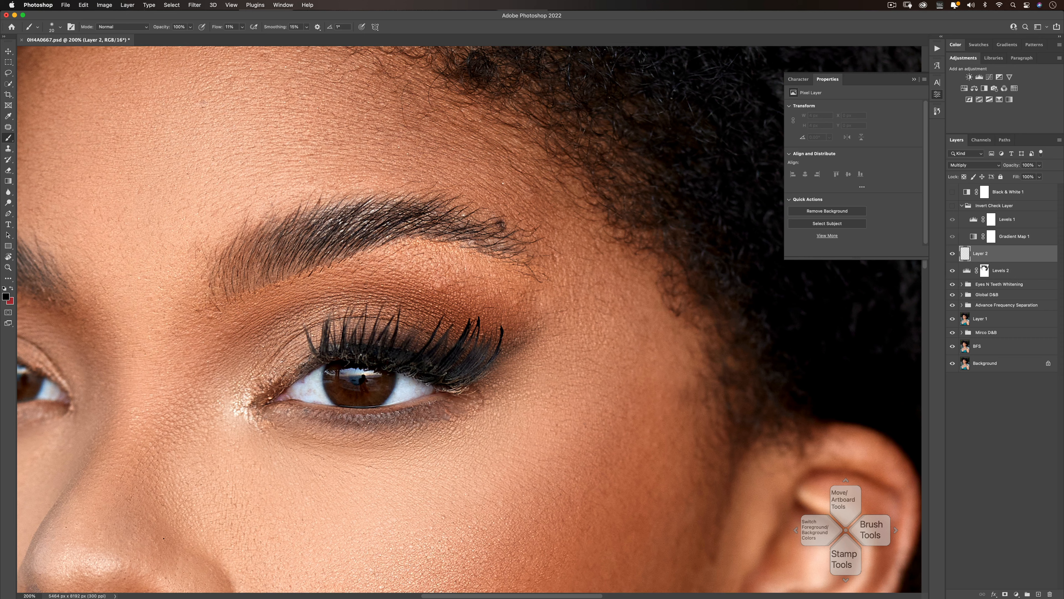
key("bracketleft")
key("bracketleft")
mouse_move(463, 389)
left_mouse_down()
mouse_move(434, 390)
mouse_move(447, 379)
left_mouse_up()
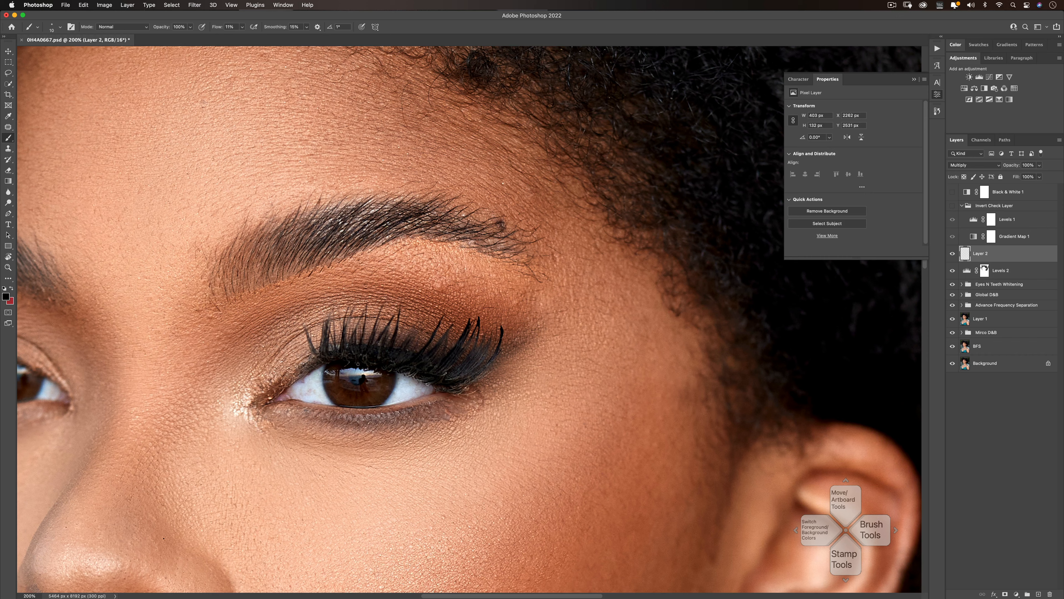
left_click_drag(420, 381, 405, 375)
left_click_drag(477, 392, 467, 395)
key("super+z")
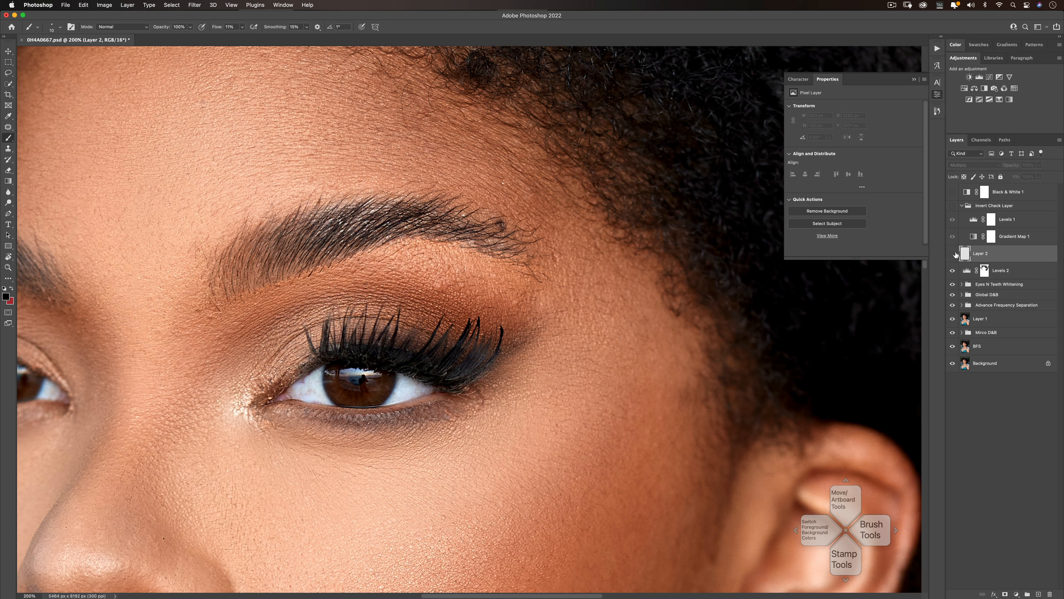
- Compare the lash line with and without the painted layer, and examine the whole portrait
left_click(953, 254)
left_click(952, 255)
key("z")
left_click(292, 337, "alt")
left_click(289, 340, "alt")
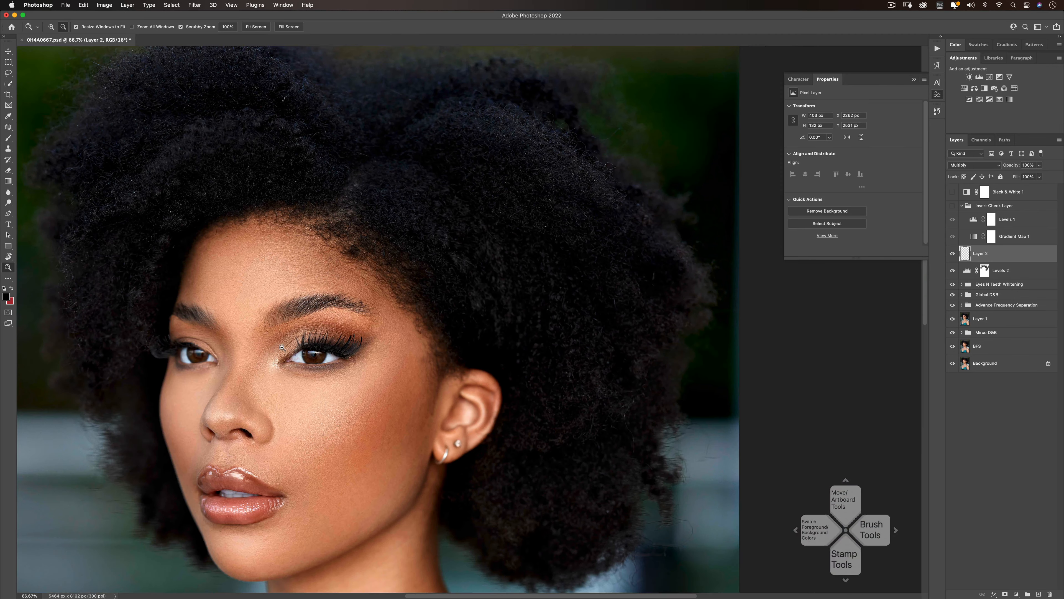
left_click(334, 343, "alt")
left_click(334, 343, "alt")
left_click(341, 347, "alt")
left_click(421, 355, "alt")
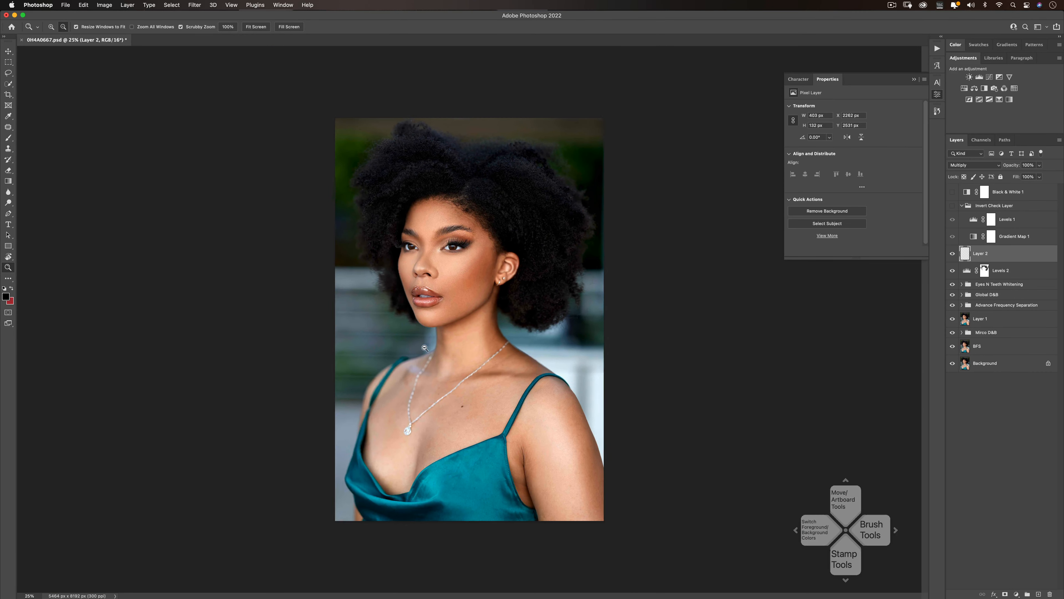
- Add a Selective Color adjustment layer at the top of the layer stack
left_click(462, 346)
key("b")
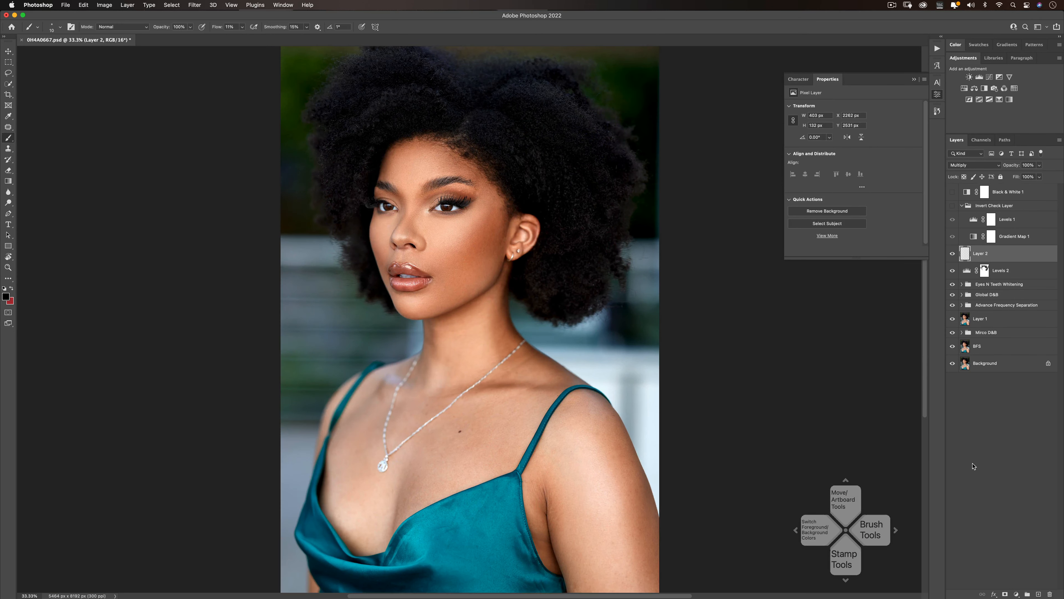
left_click(1015, 587)
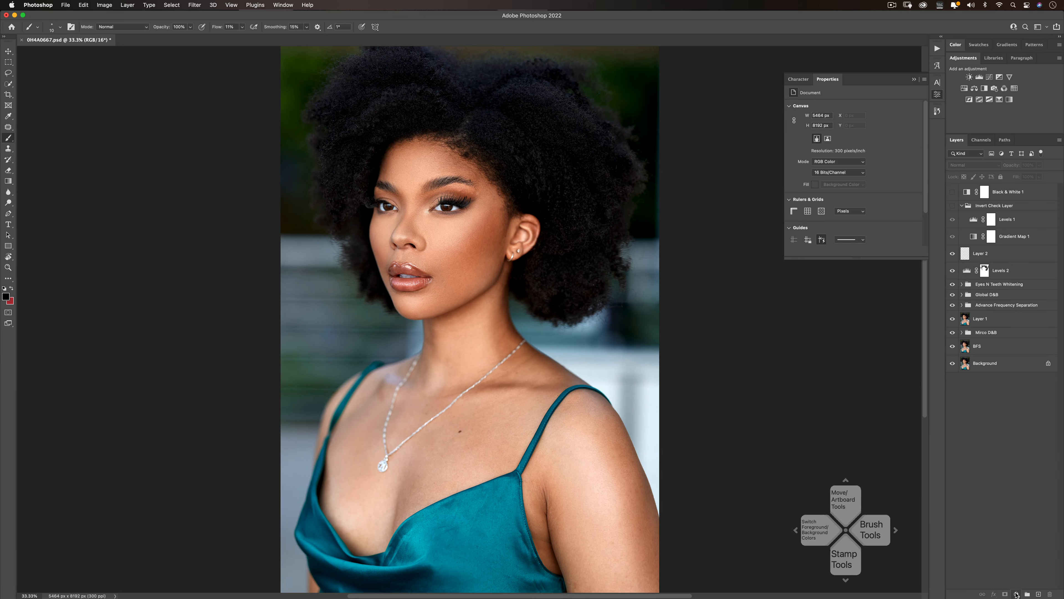
left_click(1017, 594)
left_click(1025, 577)
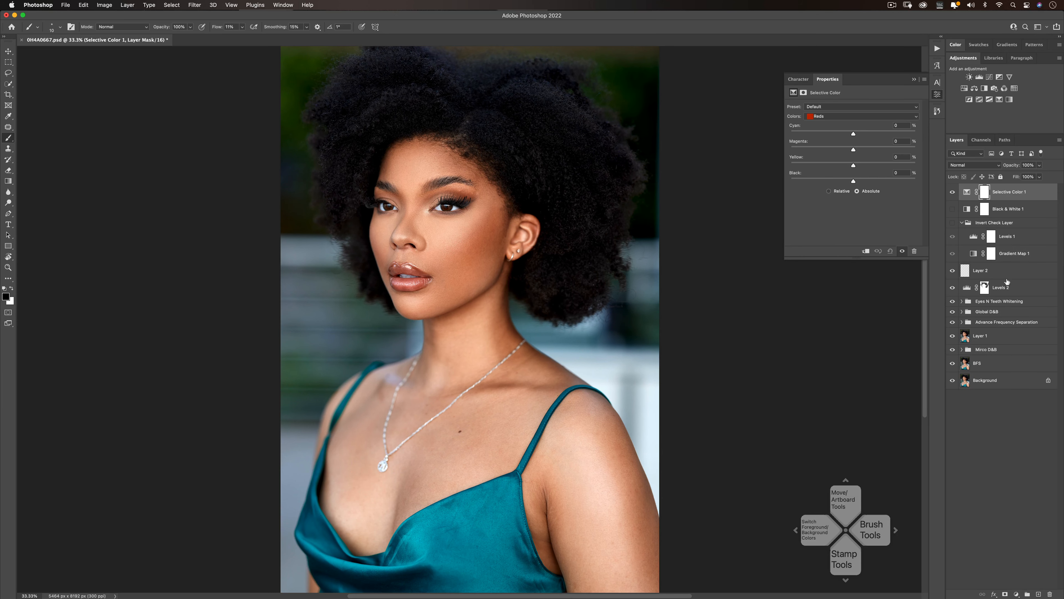
- Collapse the Invert Check Layer group, move it to the top of the layer stack, and delete the Black & White 1 layer
left_click(963, 223)
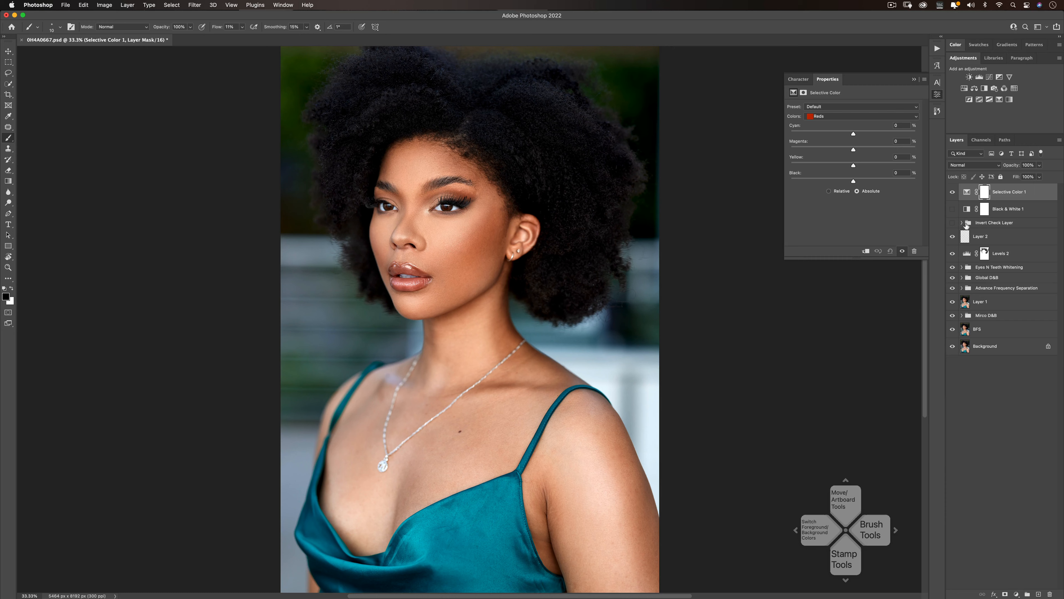
left_click_drag(997, 226, 977, 185)
left_click(1007, 222)
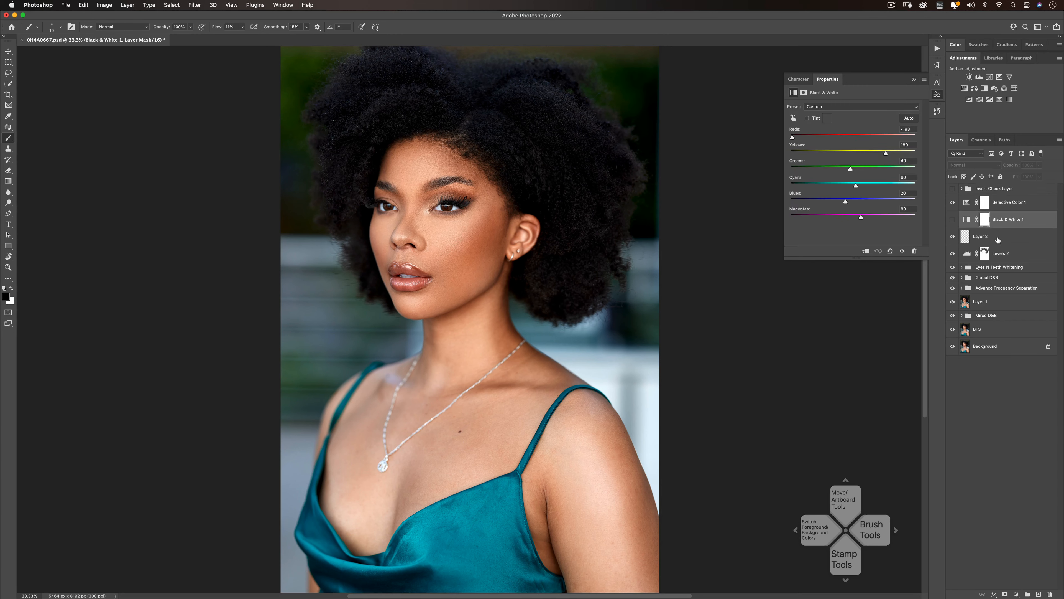
key("BackSpace")
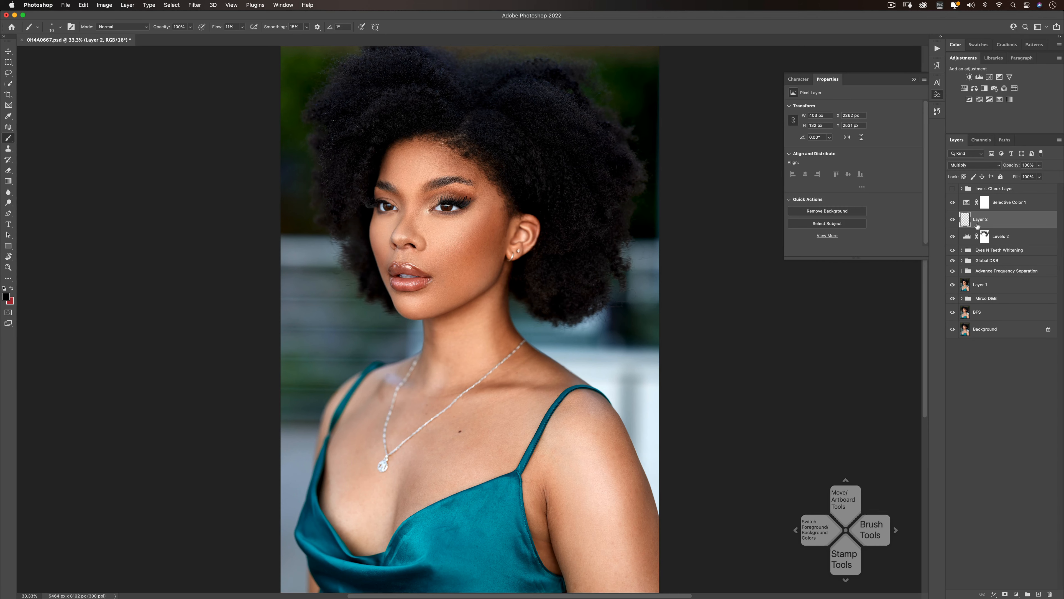
- Warm the skin by setting the Selective Color Reds to Cyan -21, Magenta -9 and Yellow +3
left_click(969, 204)
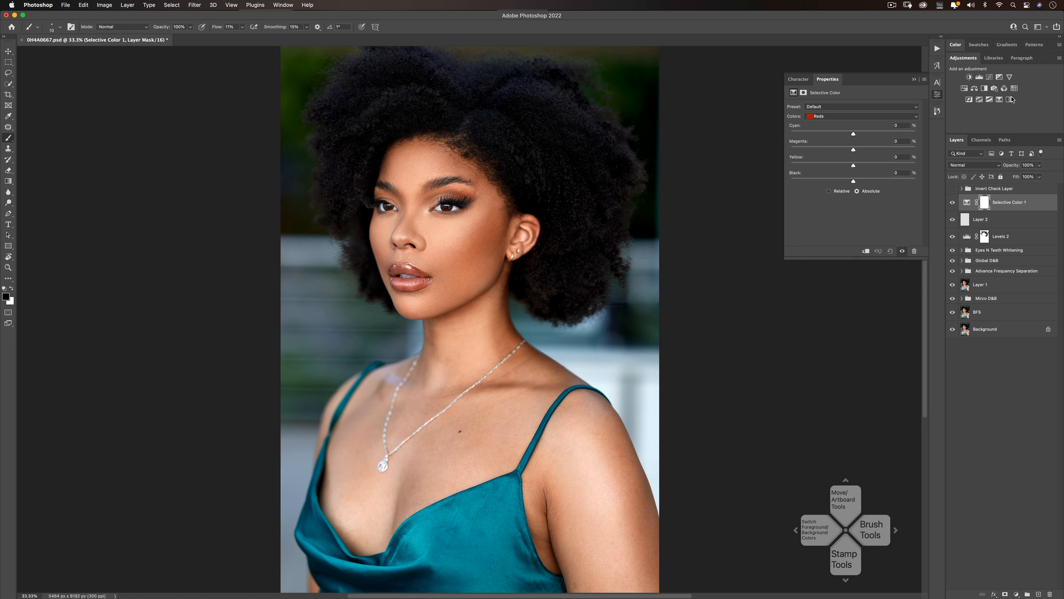
left_click_drag(853, 134, 830, 137)
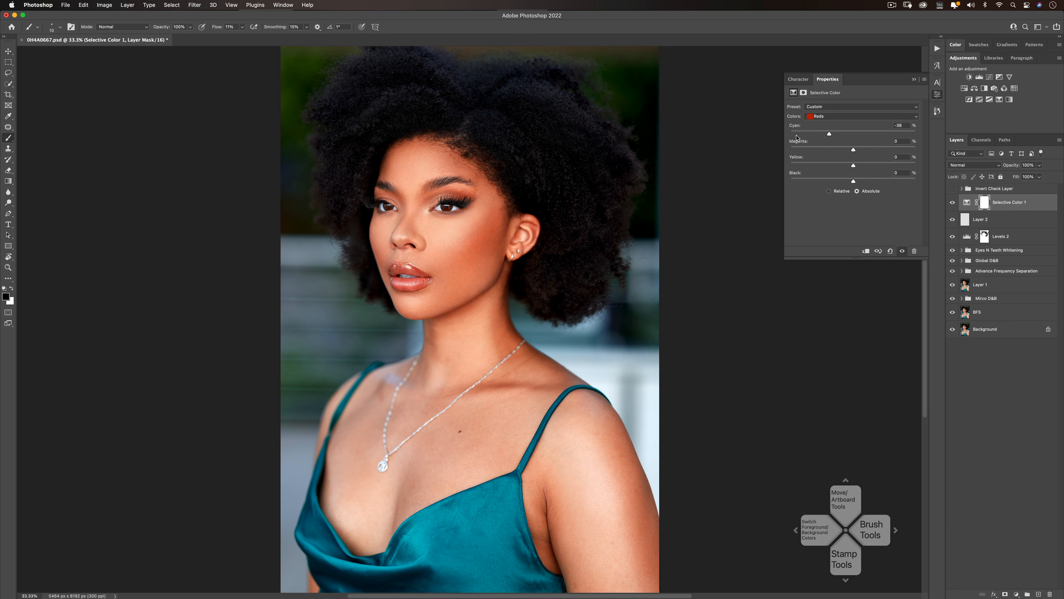
mouse_move(829, 137)
left_mouse_down()
mouse_move(805, 134)
mouse_move(894, 138)
mouse_move(847, 139)
left_mouse_up()
left_click_drag(847, 134, 847, 149)
left_click(952, 203)
left_click(953, 204)
mouse_move(854, 166)
left_mouse_down()
mouse_move(838, 167)
mouse_move(854, 172)
left_mouse_up()
left_click(953, 205)
left_click(952, 205)
- Examine the warmed skin tones at several magnifications, with and without the Selective Color adjustment
key("z")
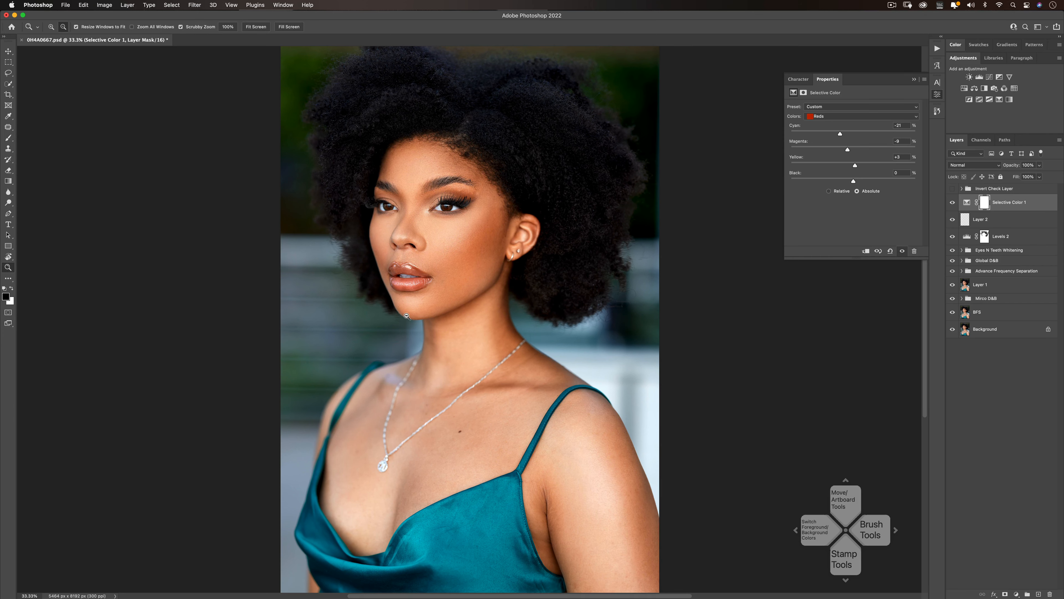
key("super+minus")
key("super+minus")
key("super+minus")
key("super+minus")
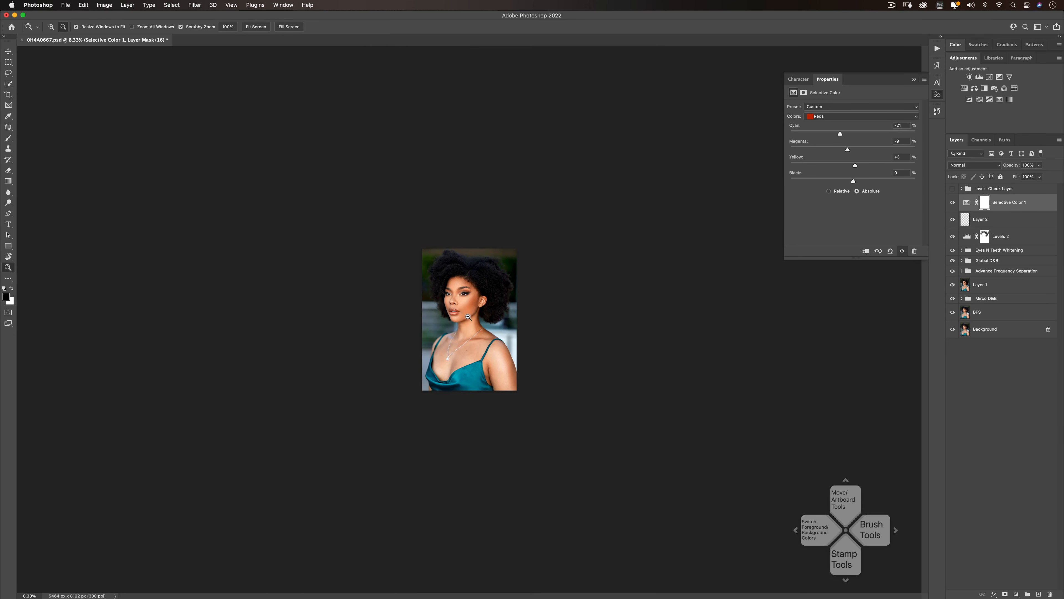
key("super+plus")
key("super+plus")
key("super+plus")
key("super+plus")
key("b")
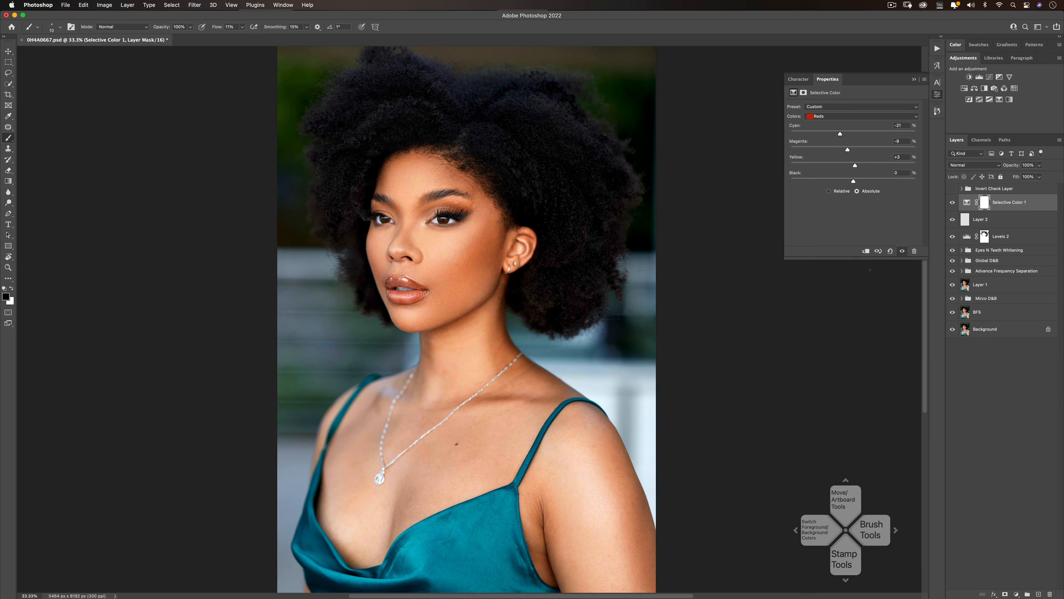
left_click(952, 203)
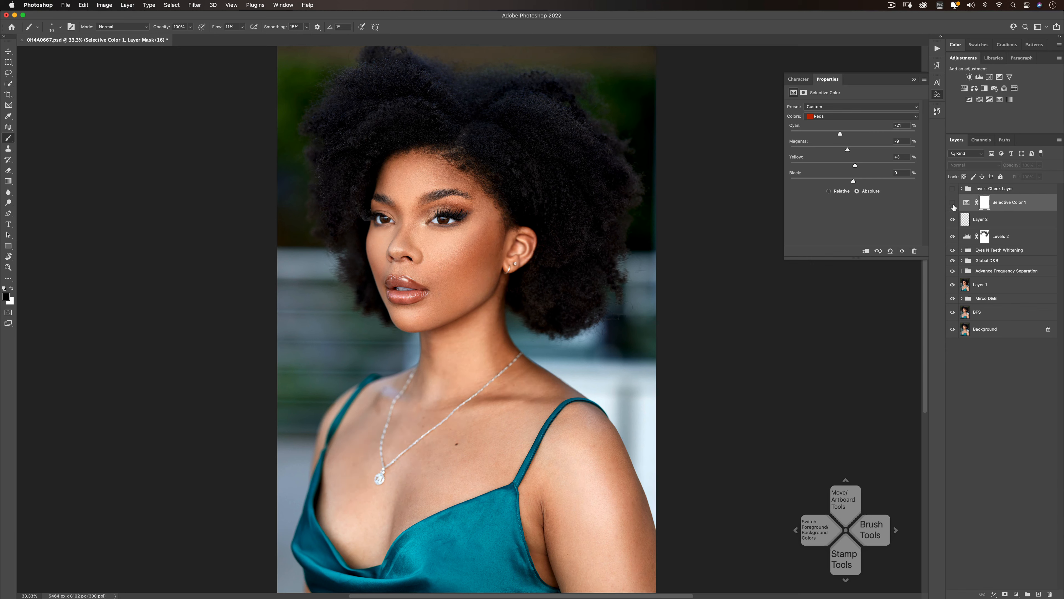
left_click(953, 203)
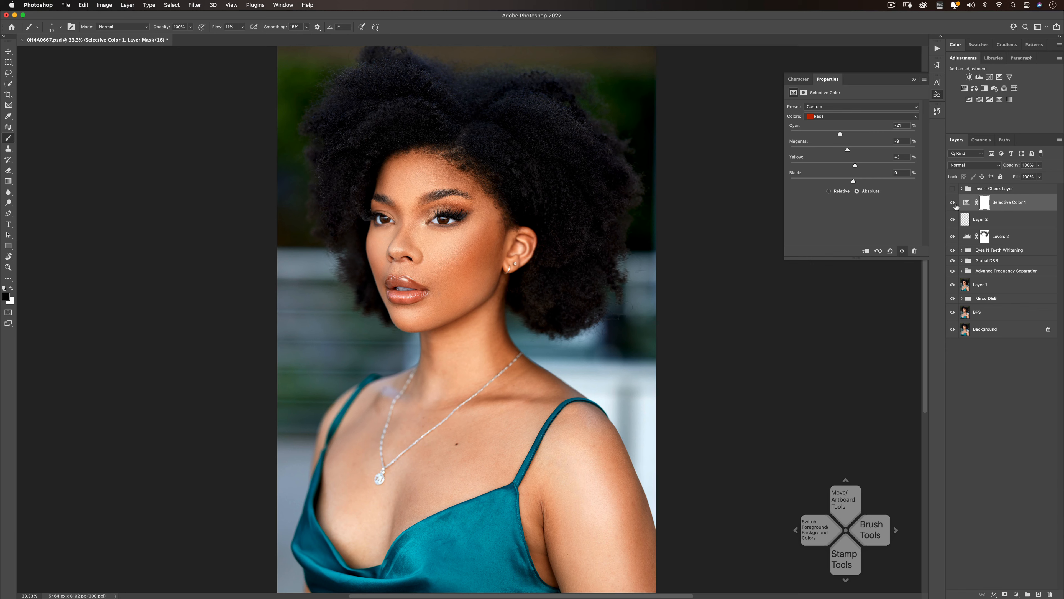
left_click(955, 206)
left_click(952, 204)
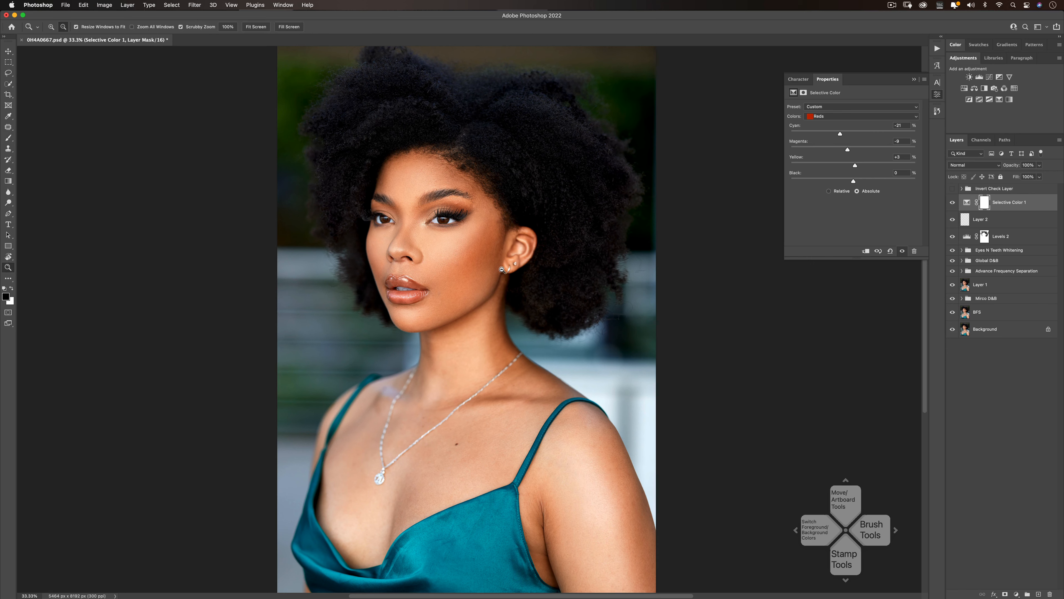
key("super+minus")
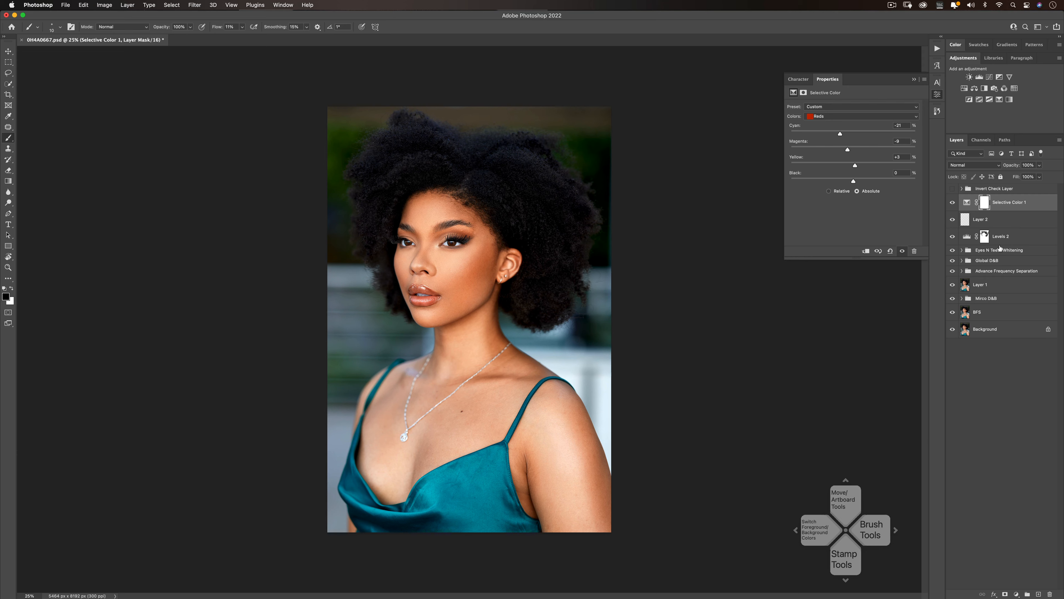
- Shift the dress toward green by setting the Selective Color Cyans to Cyan -51, Magenta -4 and Yellow +28
key("super+2")
left_click(840, 116)
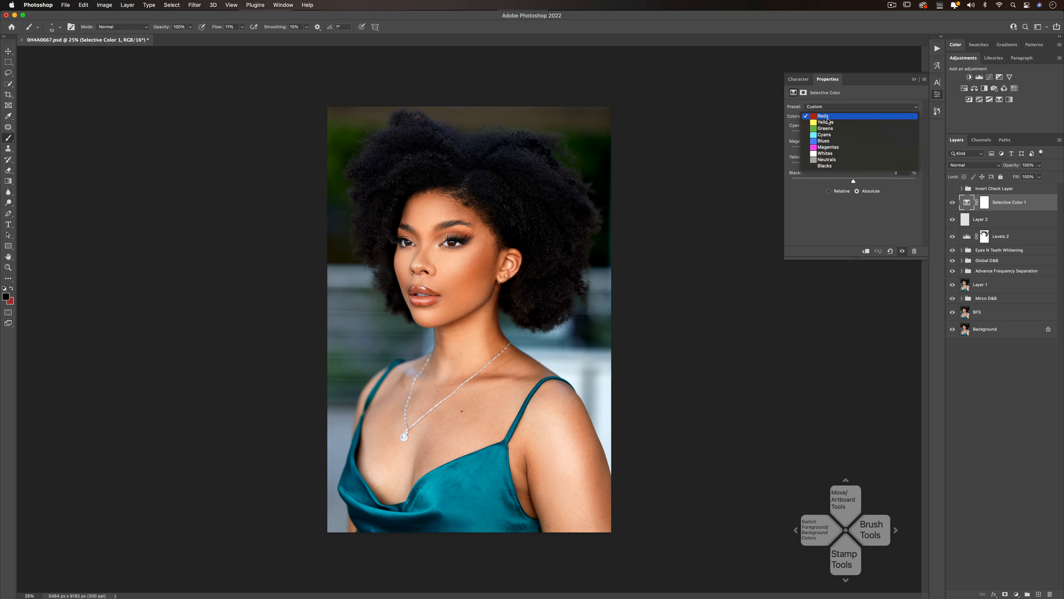
left_click(825, 135)
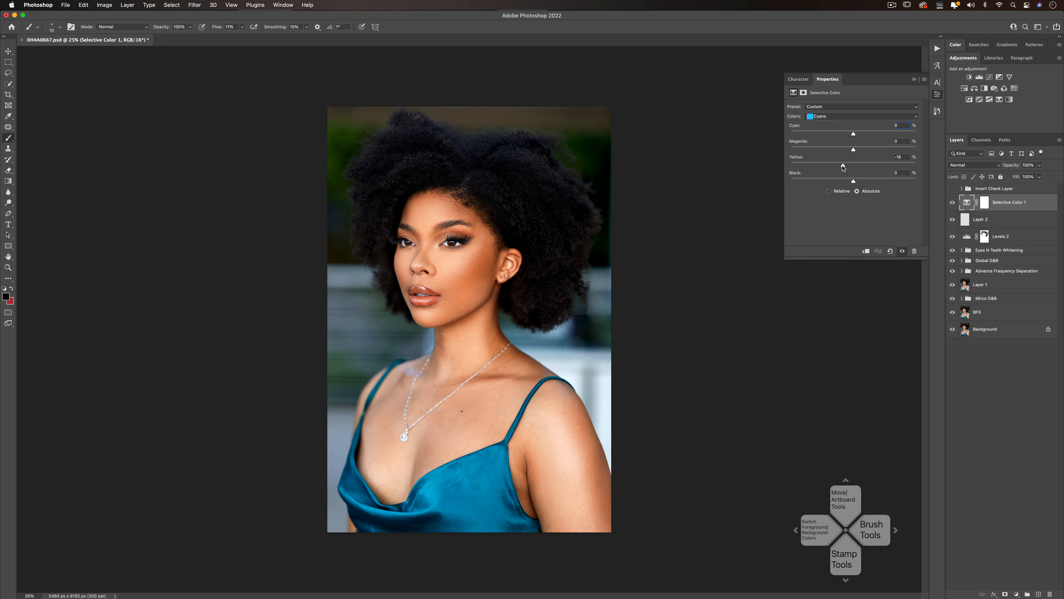
mouse_move(853, 166)
left_mouse_down()
mouse_move(867, 166)
mouse_move(824, 166)
mouse_move(871, 167)
left_mouse_up()
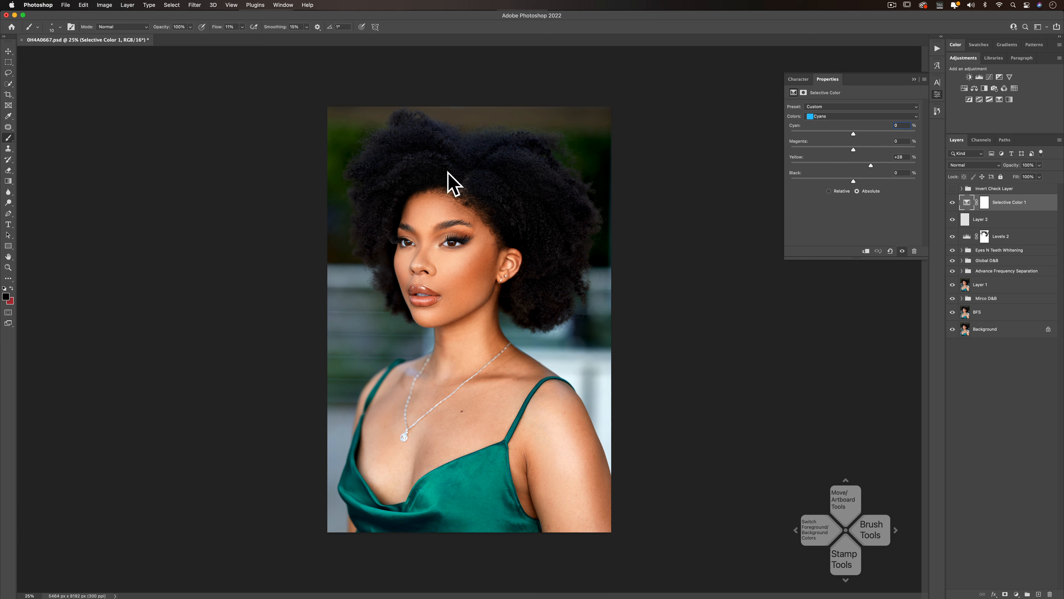
left_click_drag(853, 150, 822, 135)
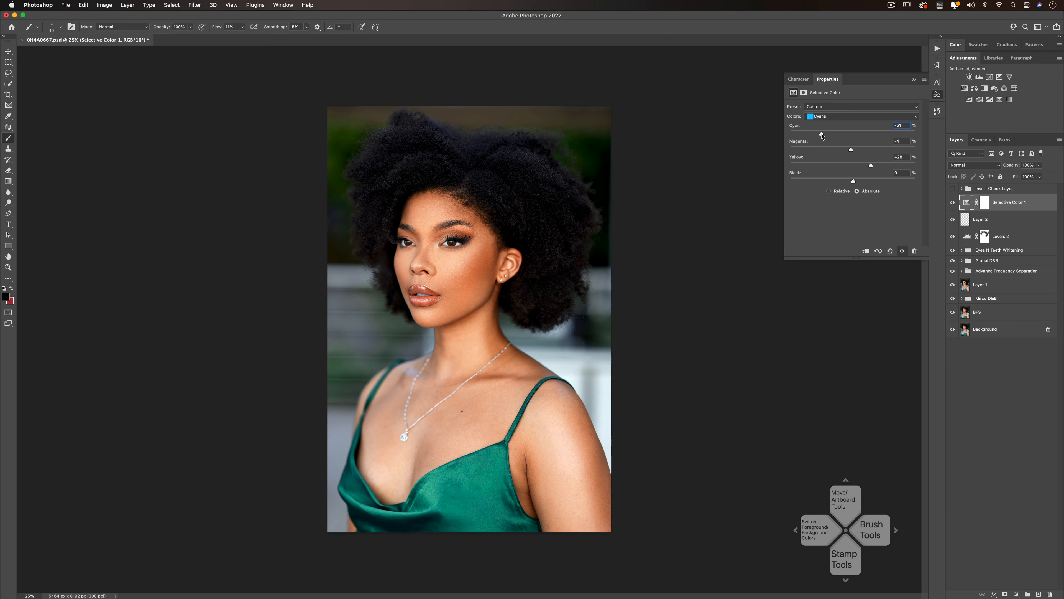
- Compare the dress color with and without the Selective Color adjustment, and slightly reduce the Yellow amount in its Cyans
left_click(953, 202)
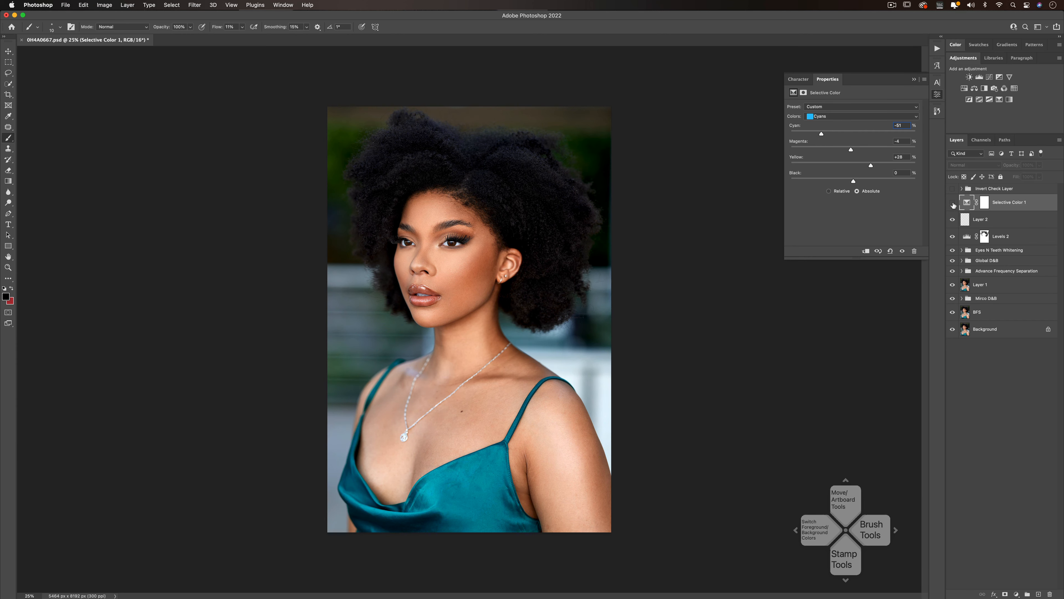
left_click(953, 203)
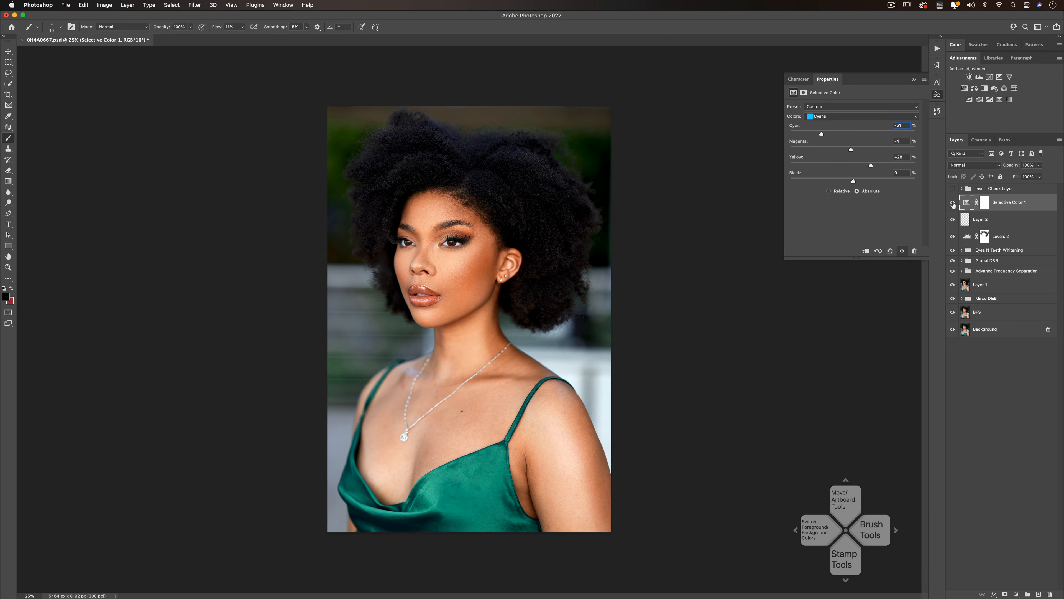
left_click(953, 202)
left_click(953, 203)
left_click(953, 203)
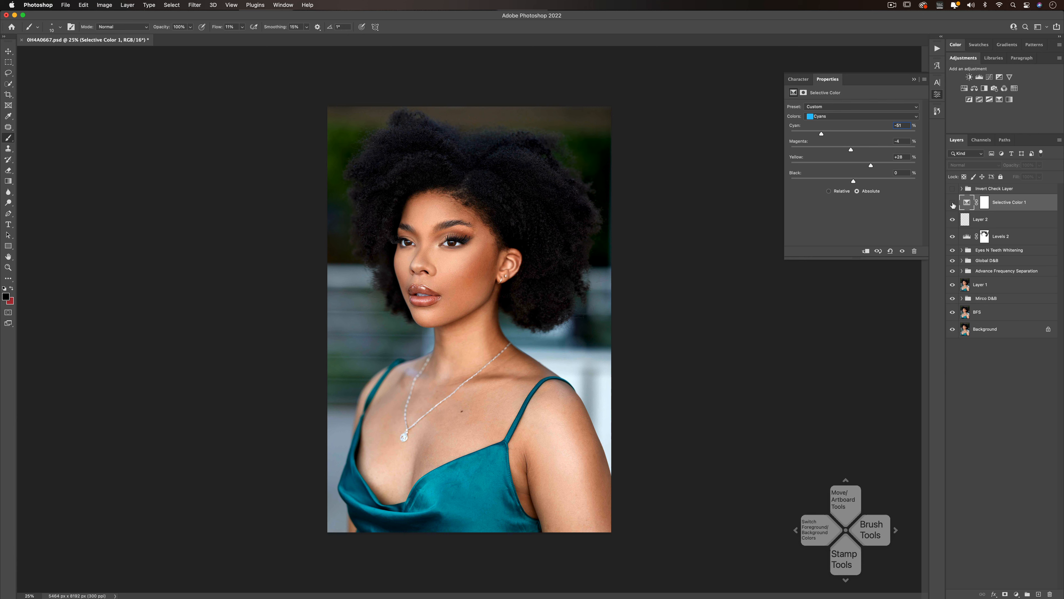
left_click(953, 203)
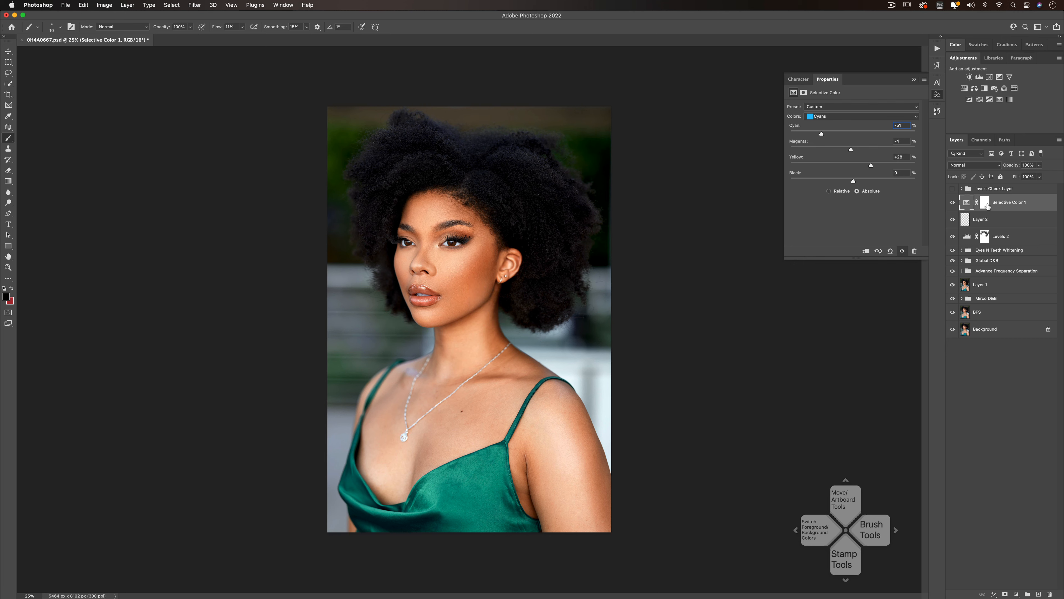
left_click(949, 205)
left_click(950, 206)
left_click(950, 205)
left_click(950, 205)
left_click(949, 205)
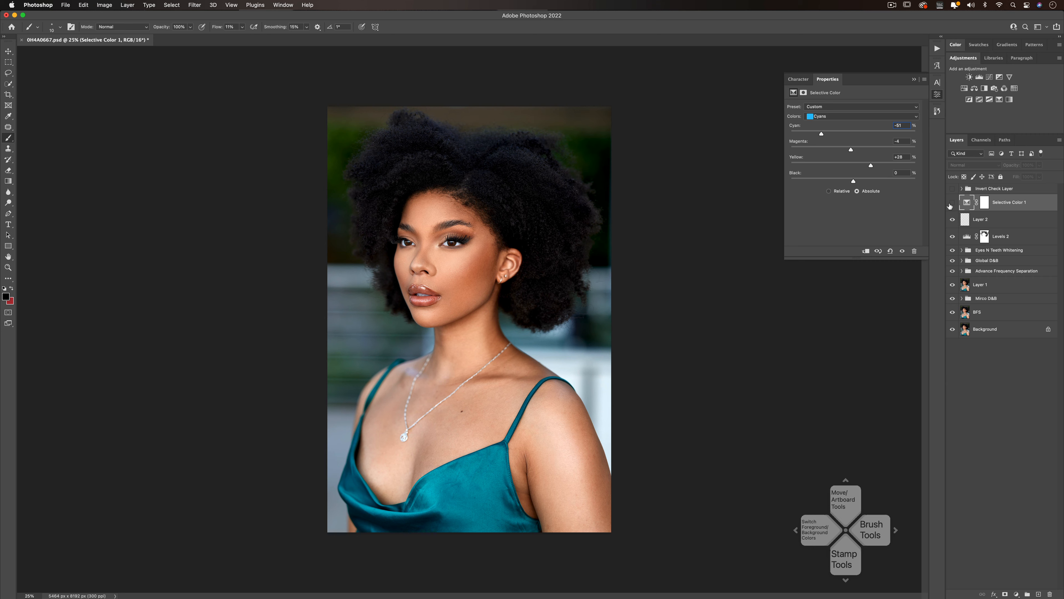
left_click(949, 205)
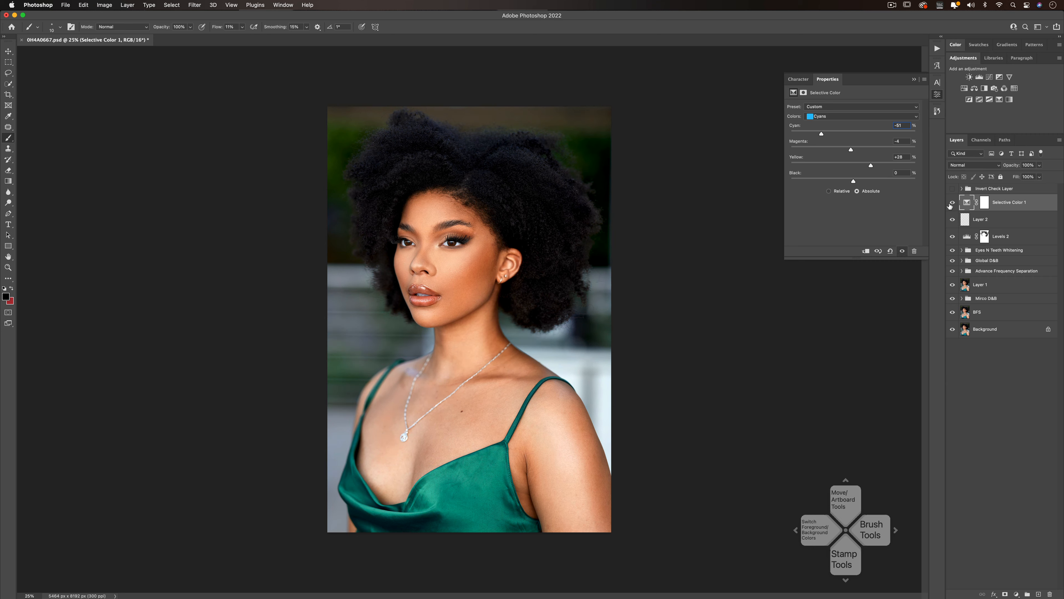
left_click_drag(871, 166, 862, 167)
- Run the Rich Tones action and set the opacity of its layer to 15%
left_click(938, 50)
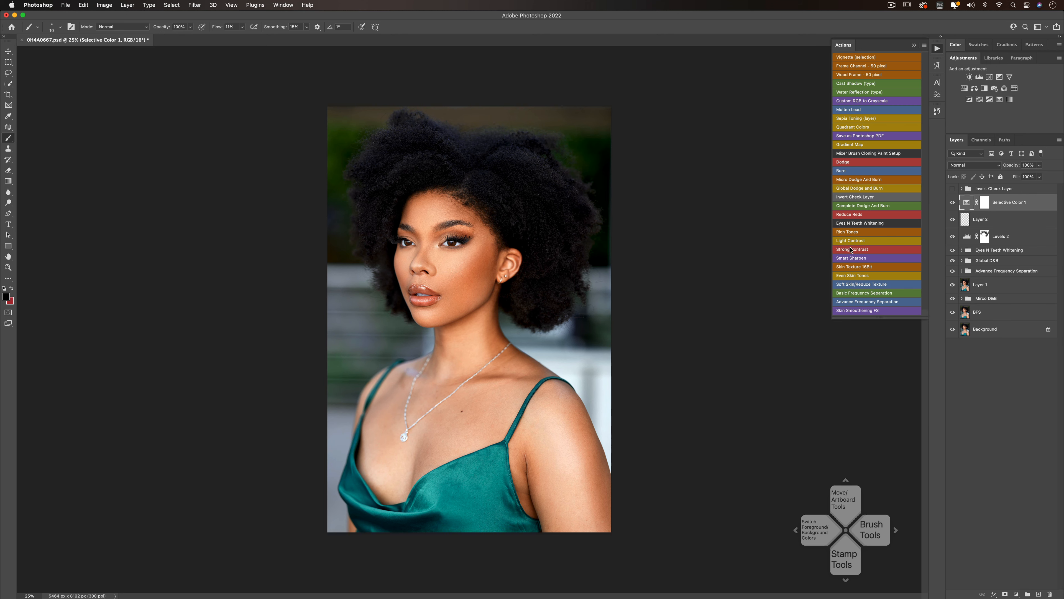
left_click(849, 231)
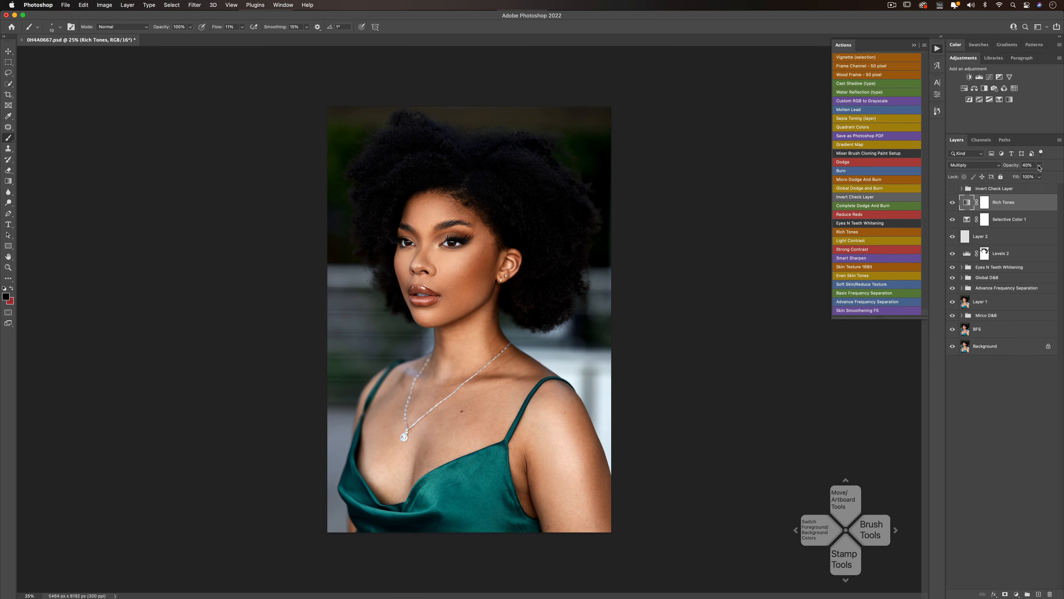
left_click(1039, 165)
left_click_drag(1033, 175, 1025, 176)
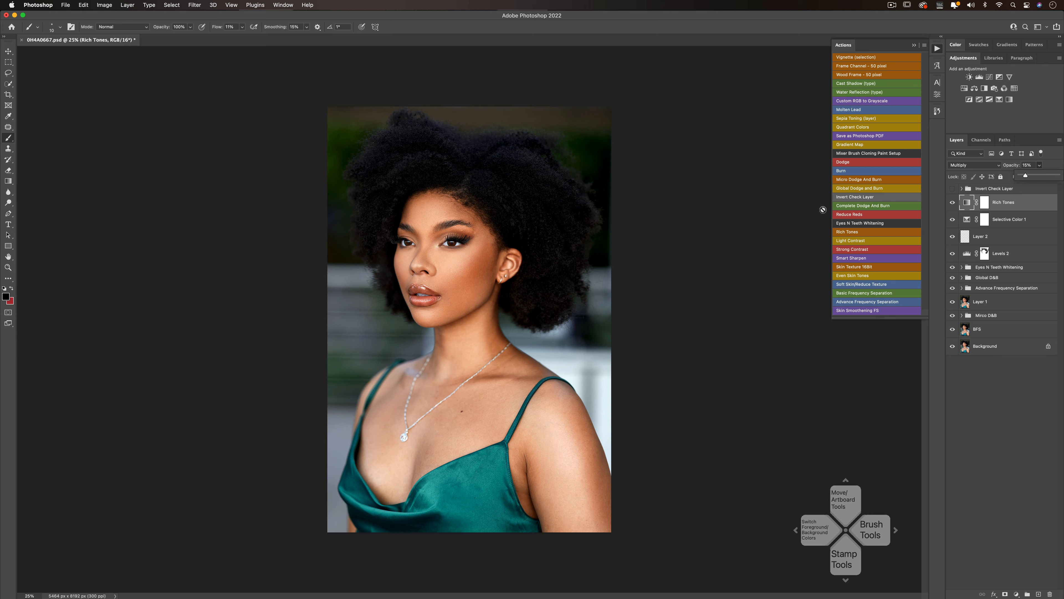
- Split the black Blend If slider in the Rich Tones layer's blending options so the effect fades out of the darkest tones
left_click(994, 594)
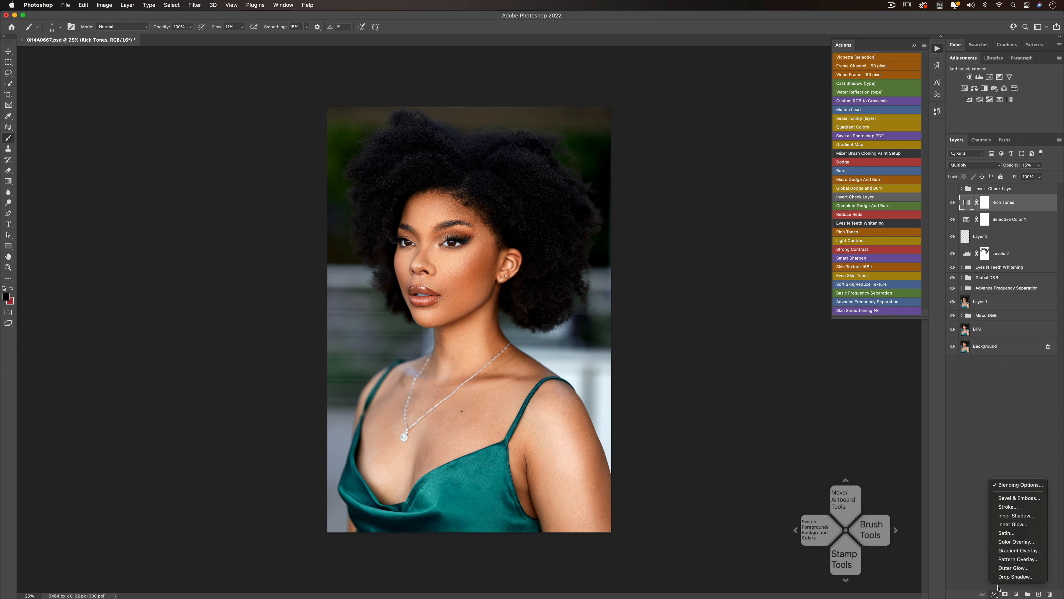
left_click(1008, 486)
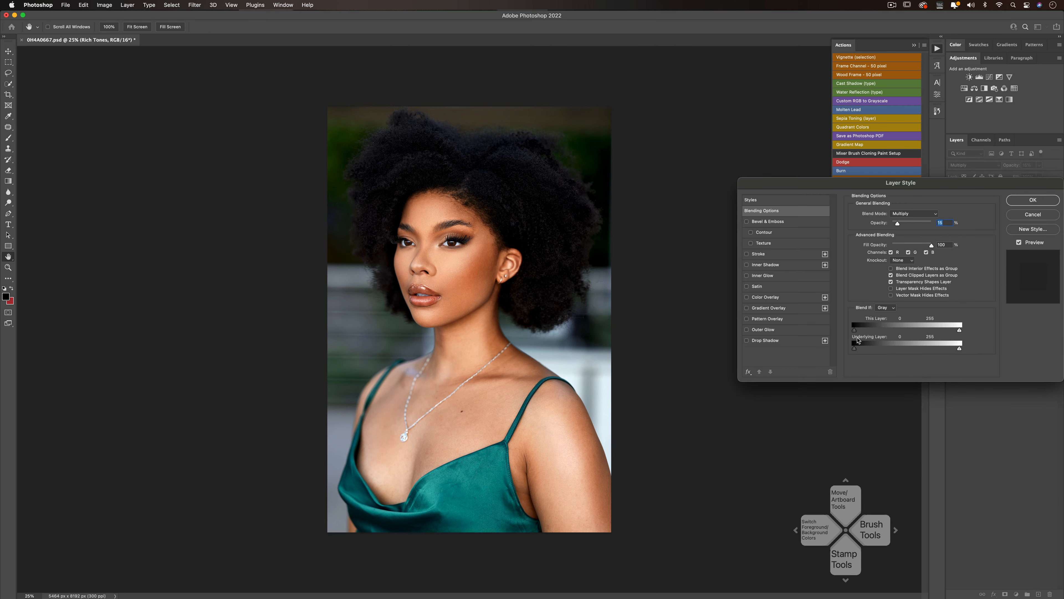
key("alt")
left_click_drag(857, 334, 921, 333)
left_click_drag(854, 332, 867, 332)
left_click(1032, 201)
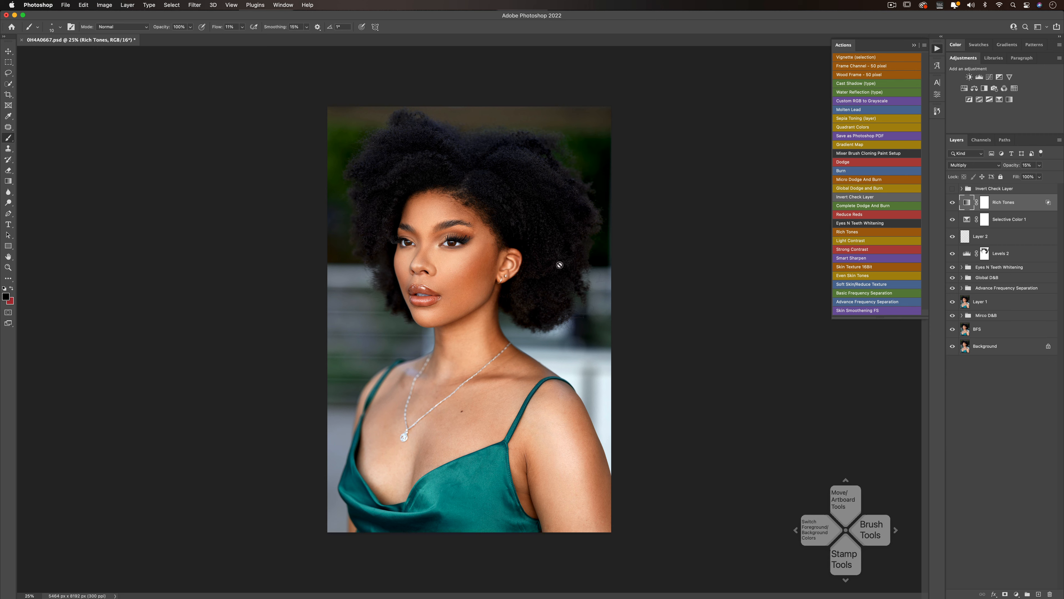
- Compare the portrait with and without the Rich Tones layer, and examine the whole image at smaller magnifications
left_click(952, 203)
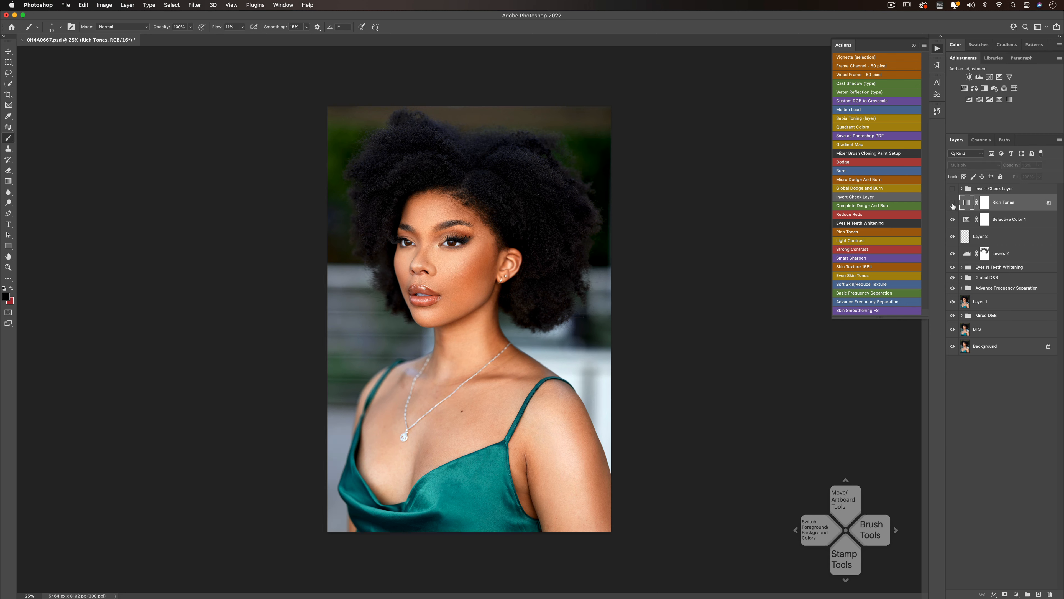
left_click(953, 204)
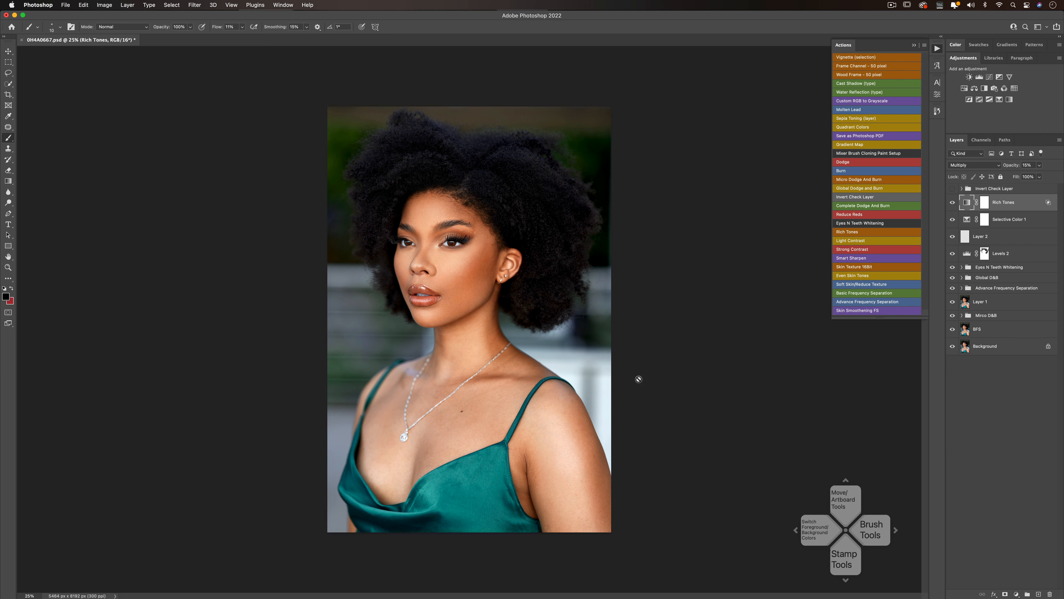
key("z")
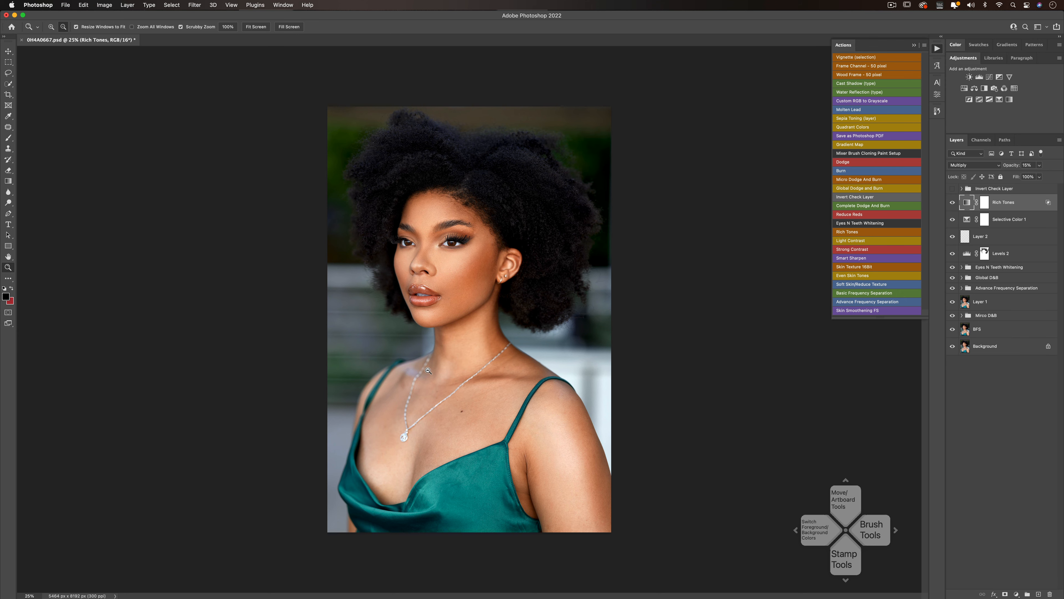
left_click(470, 370, "alt")
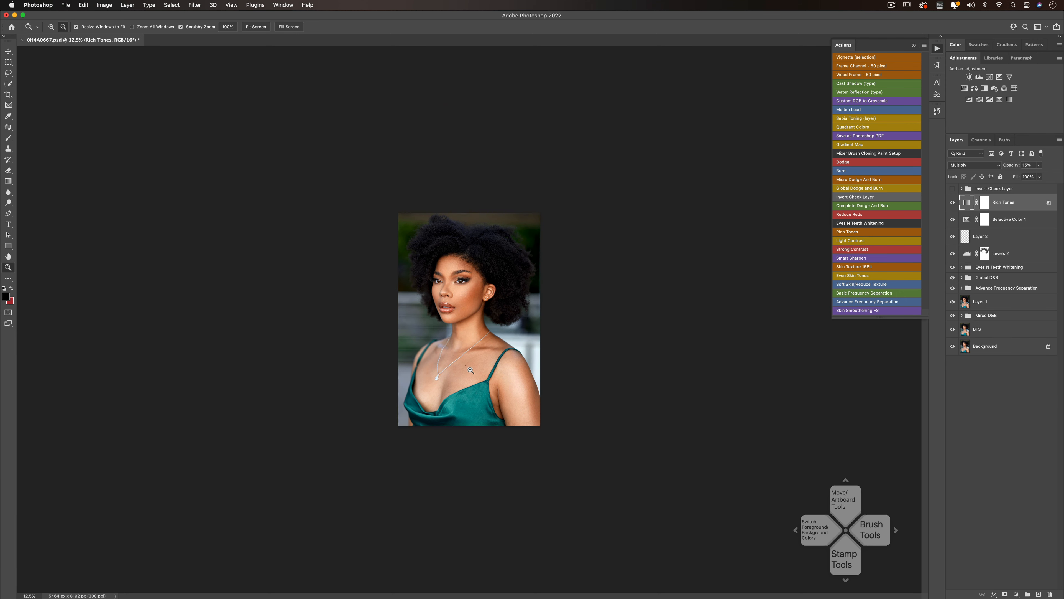
left_click(460, 323)
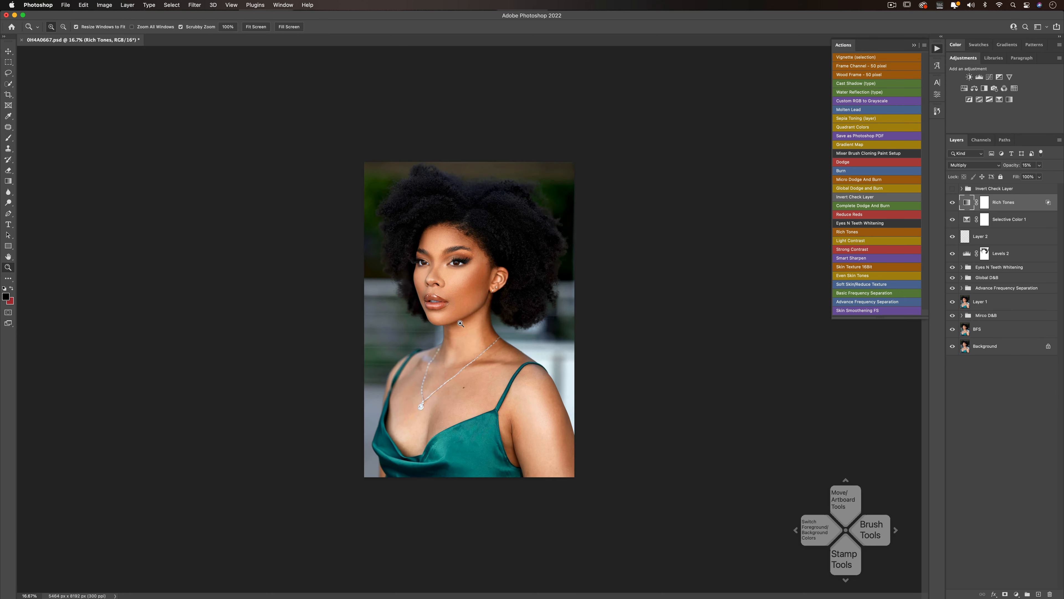
left_click(492, 326, "alt")
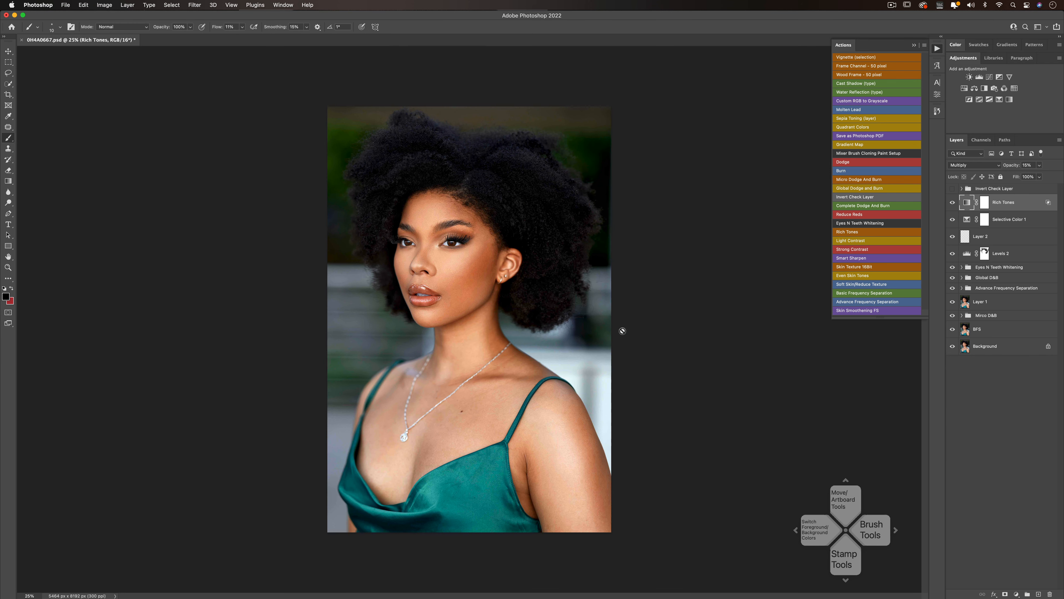
- Add a new layer and draw a black radial vignette gradient centred near the chin and extending beyond the photo's bottom edge
key("b")
left_click(1036, 593)
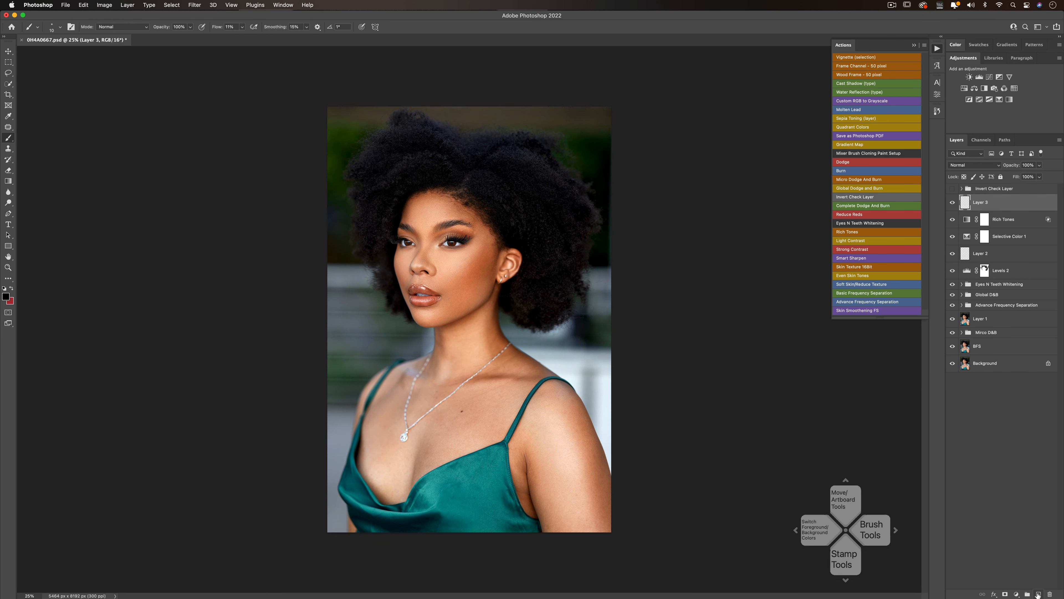
left_click(8, 181)
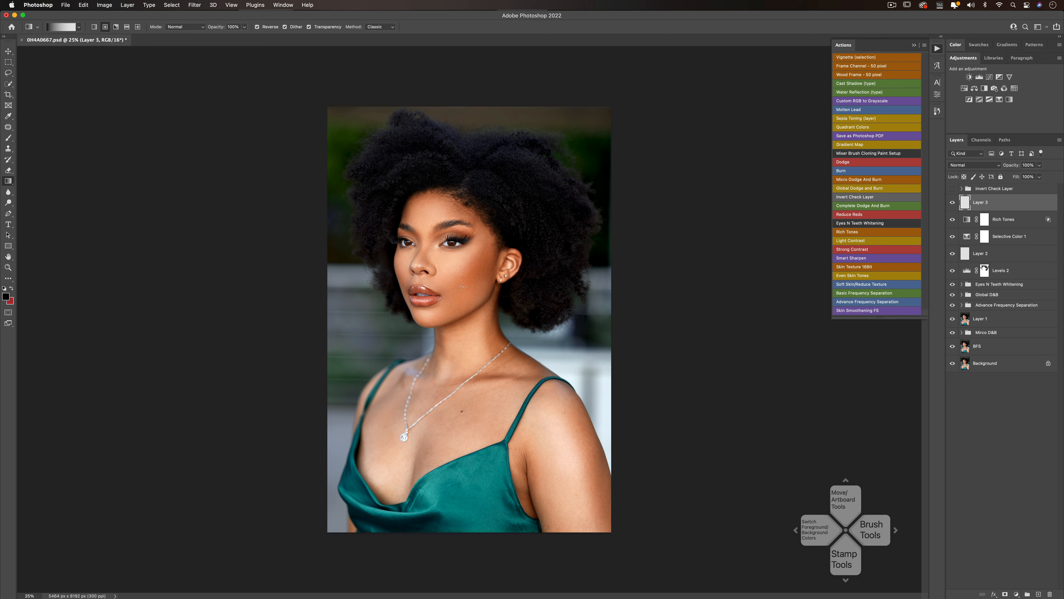
left_click_drag(463, 287, 470, 586)
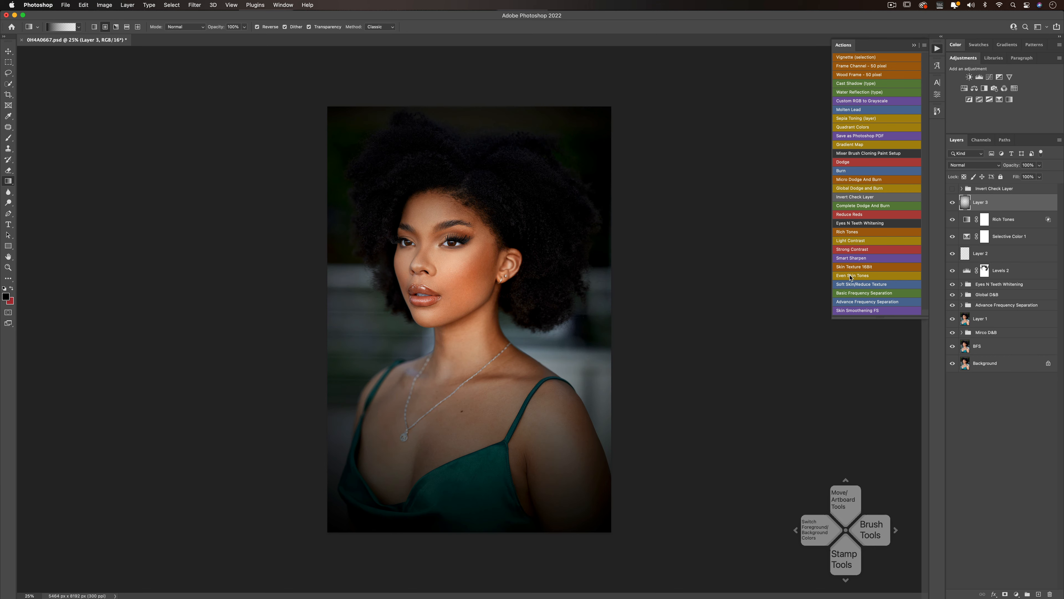
- Blend the vignette layer in Soft Light at 42% opacity, and compare the portrait with and without it
left_click(964, 165)
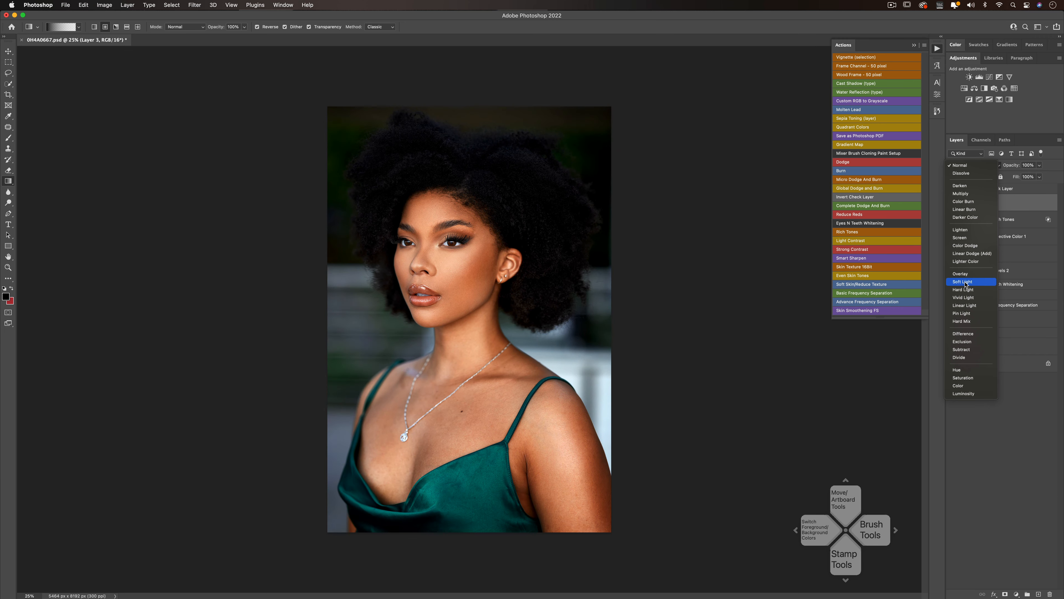
left_click(964, 282)
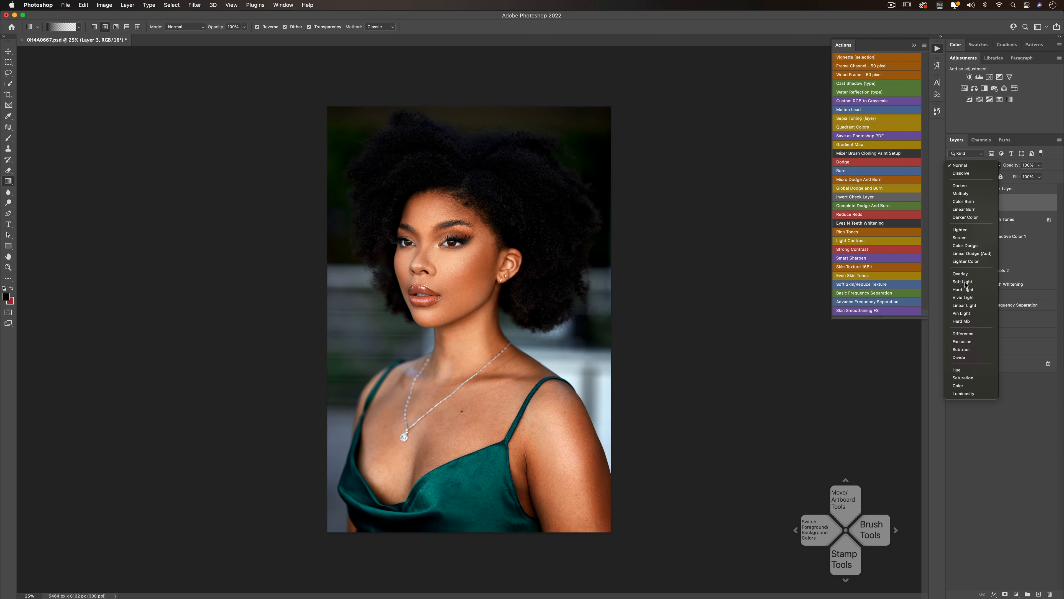
left_click(1039, 165)
left_click_drag(1032, 176, 1018, 178)
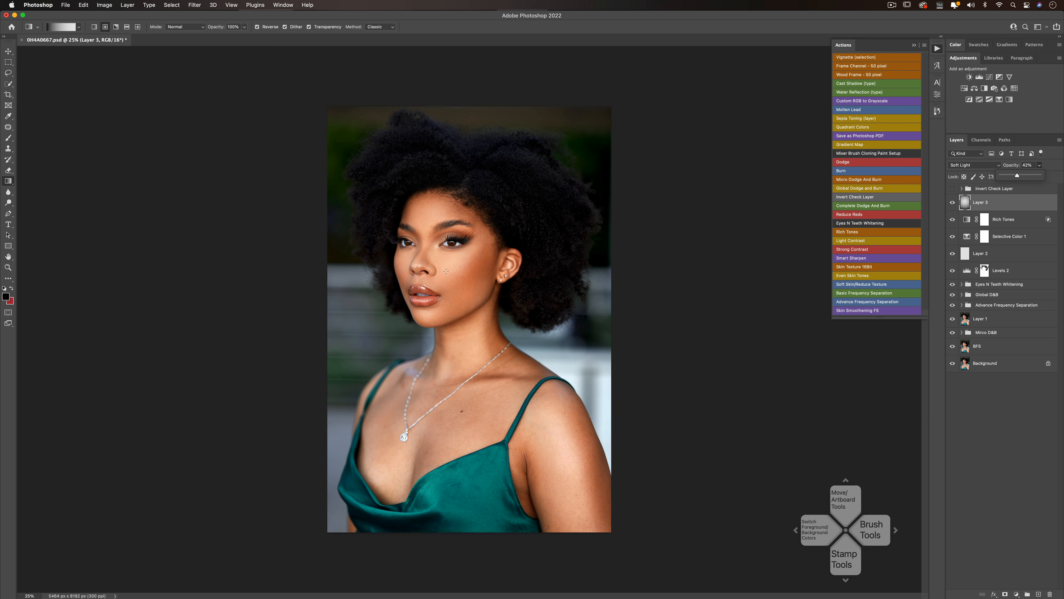
left_click(953, 203)
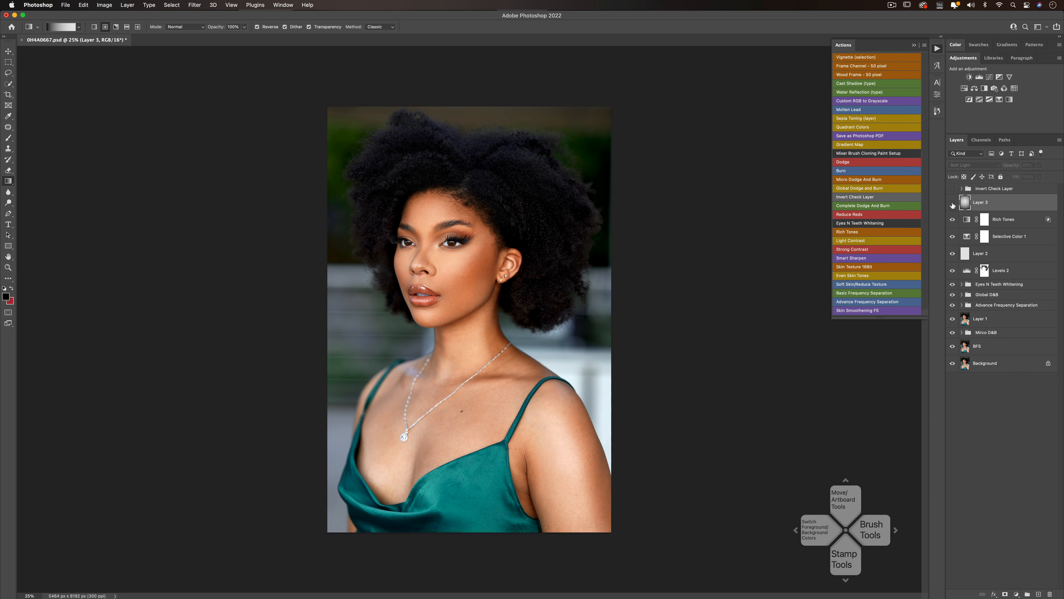
left_click(953, 203)
- Try the Normal blend mode on the vignette layer, and return it to Soft Light
left_click(974, 164)
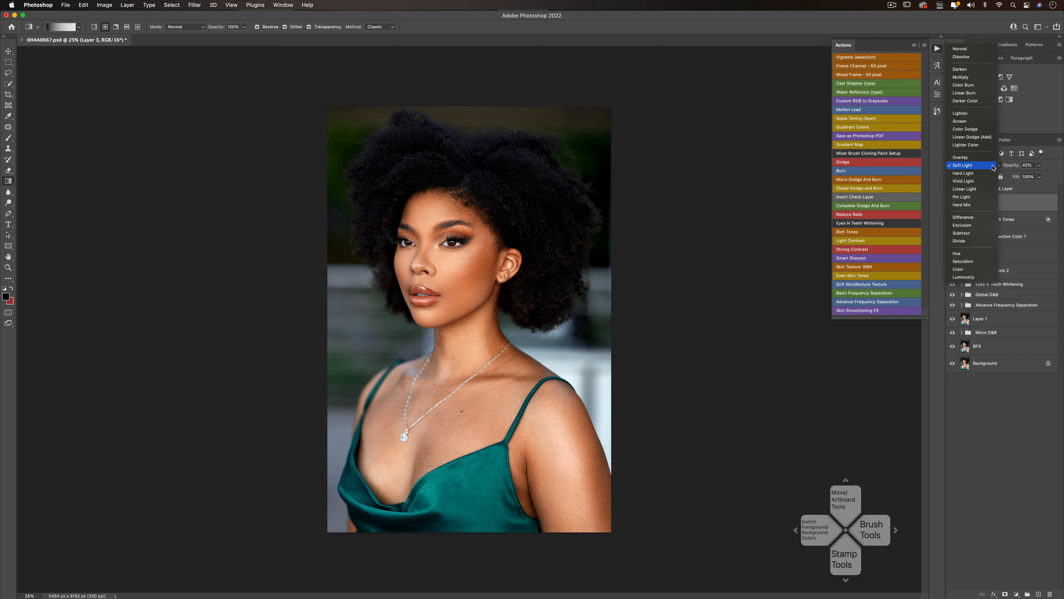
left_click(968, 48)
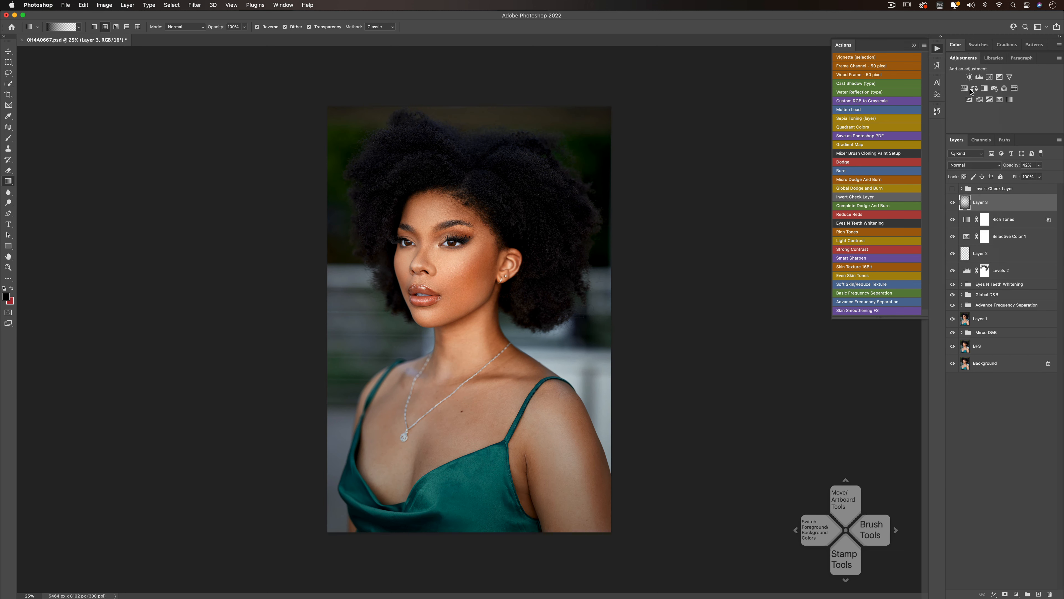
left_click(953, 202)
left_click(953, 203)
left_click(962, 167)
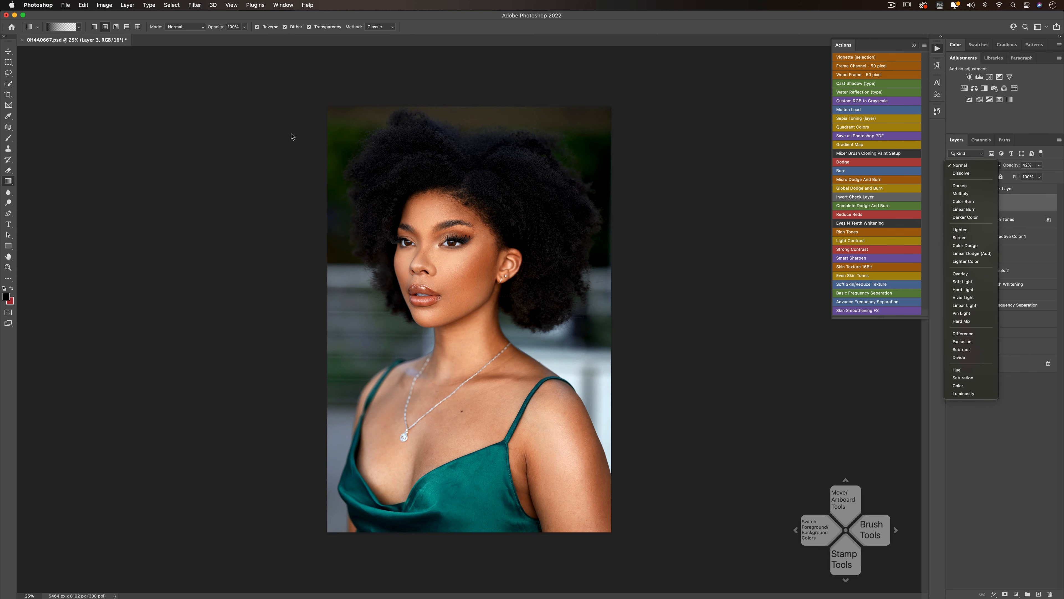
left_click(978, 285)
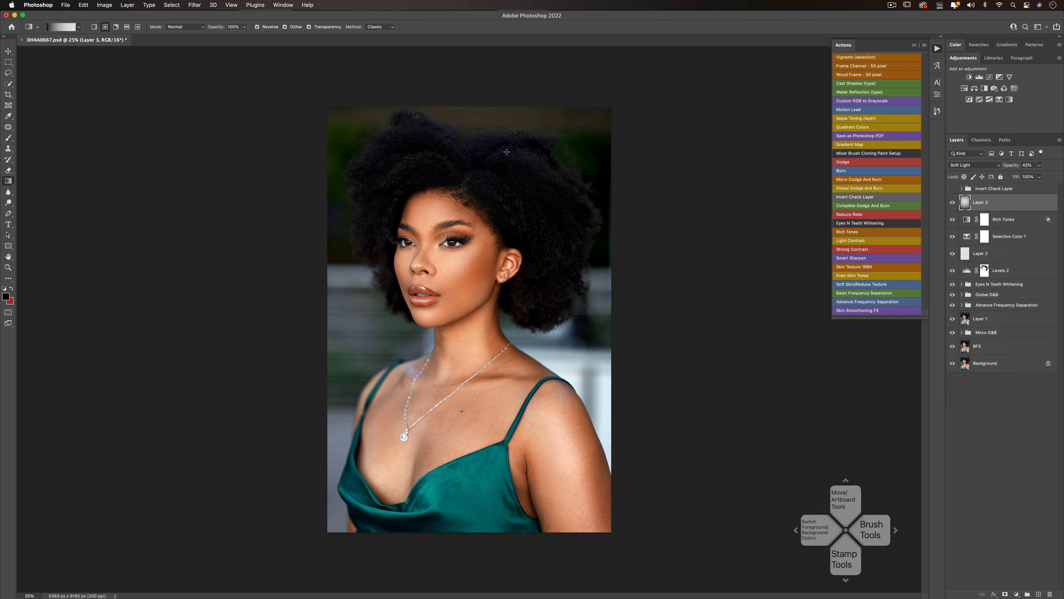
- Examine the portrait at different magnifications, and compare the full retouch with the original Background layer several times
key("z")
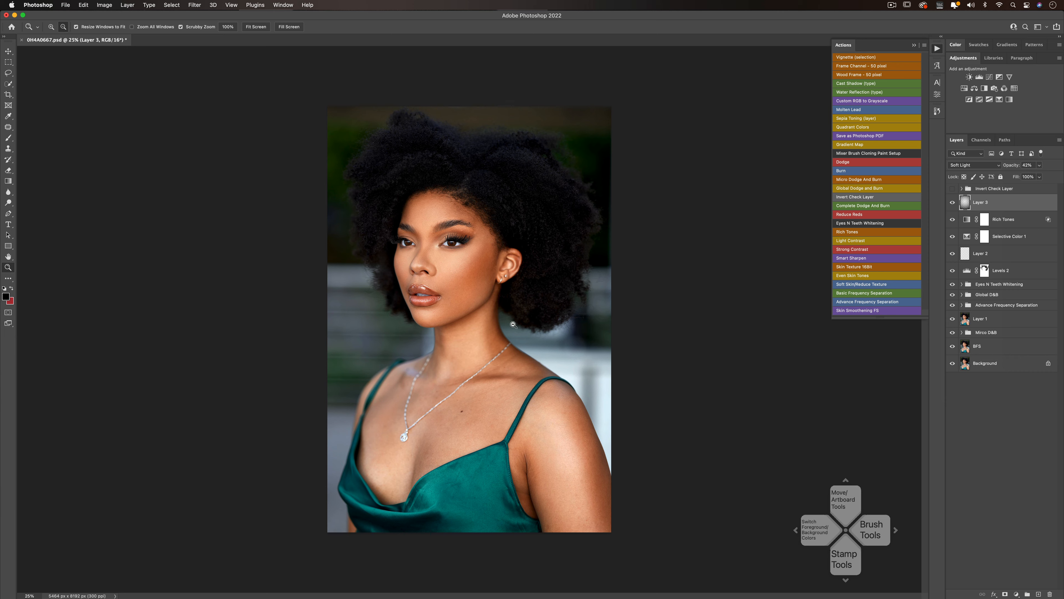
left_click(487, 315, "alt")
left_click(476, 307)
left_click(475, 306)
left_click(476, 307)
left_click(477, 307, "alt")
key("g")
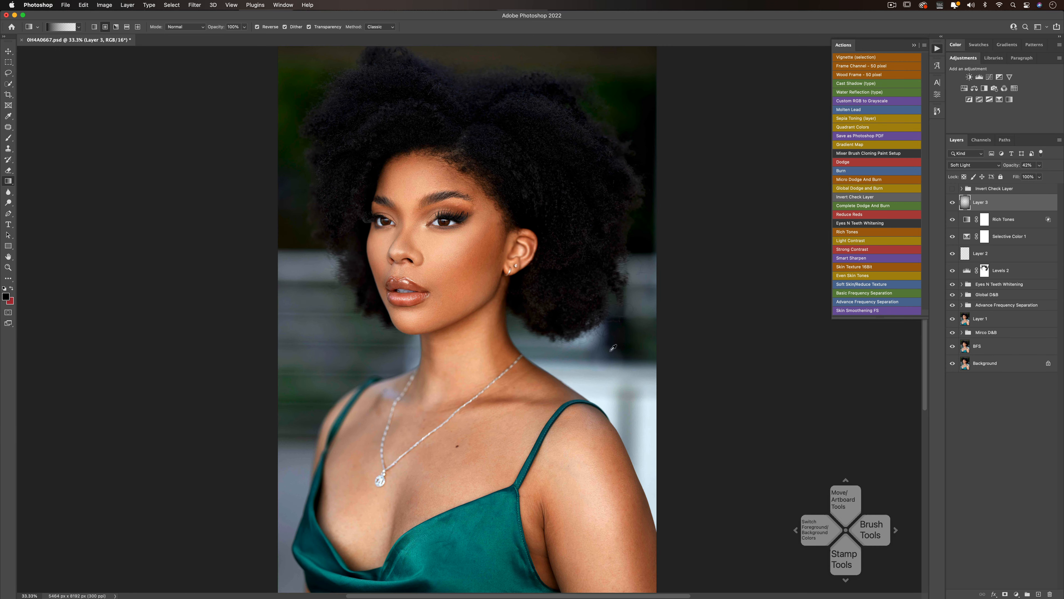
left_click(953, 364, "alt")
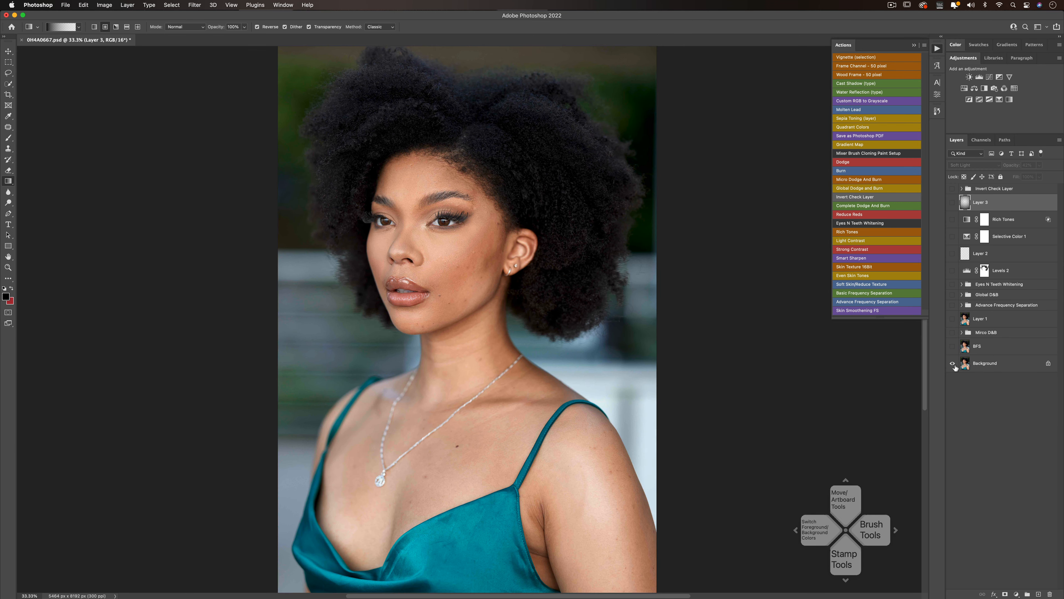
left_click(953, 363, "alt")
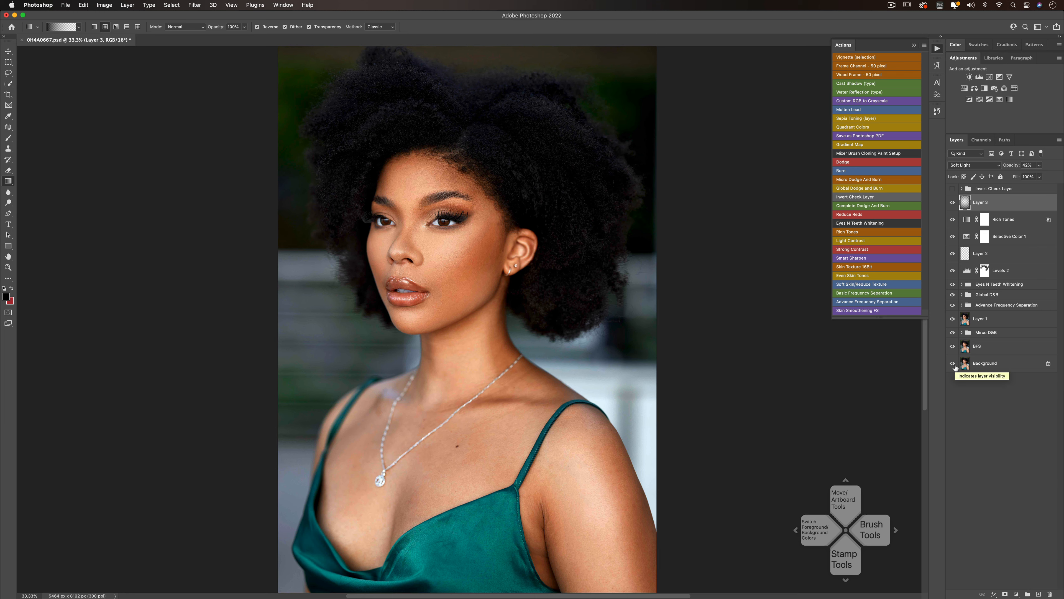
left_click(953, 364, "alt")
left_click(953, 364, "alt")
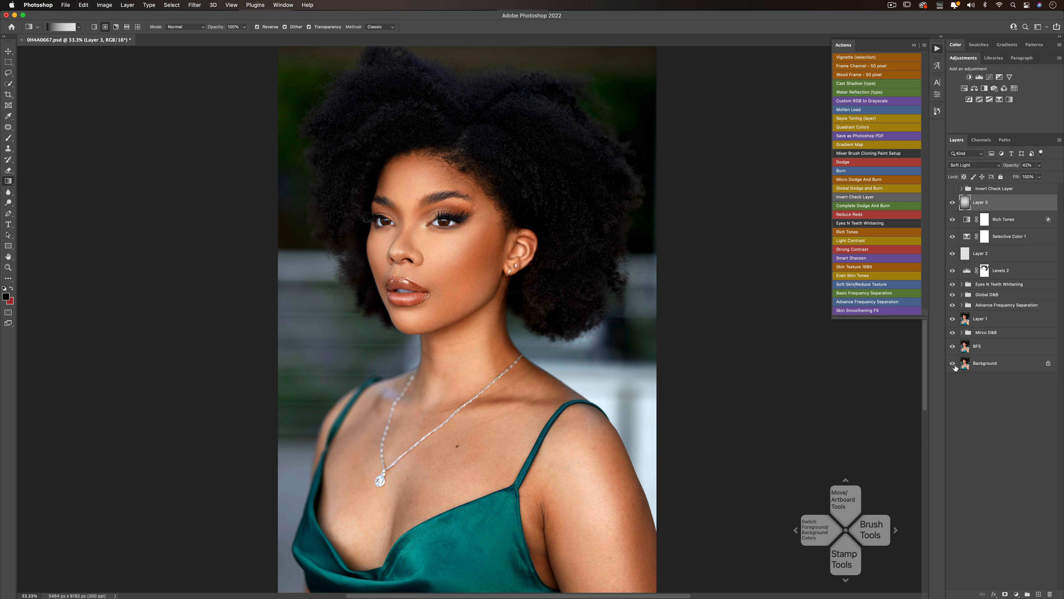
left_click(954, 364, "alt")
left_click(953, 364, "alt")
- Lower the opacity of the Selective Color 1 adjustment layer to 85%
left_click(1010, 241)
left_click(1039, 165)
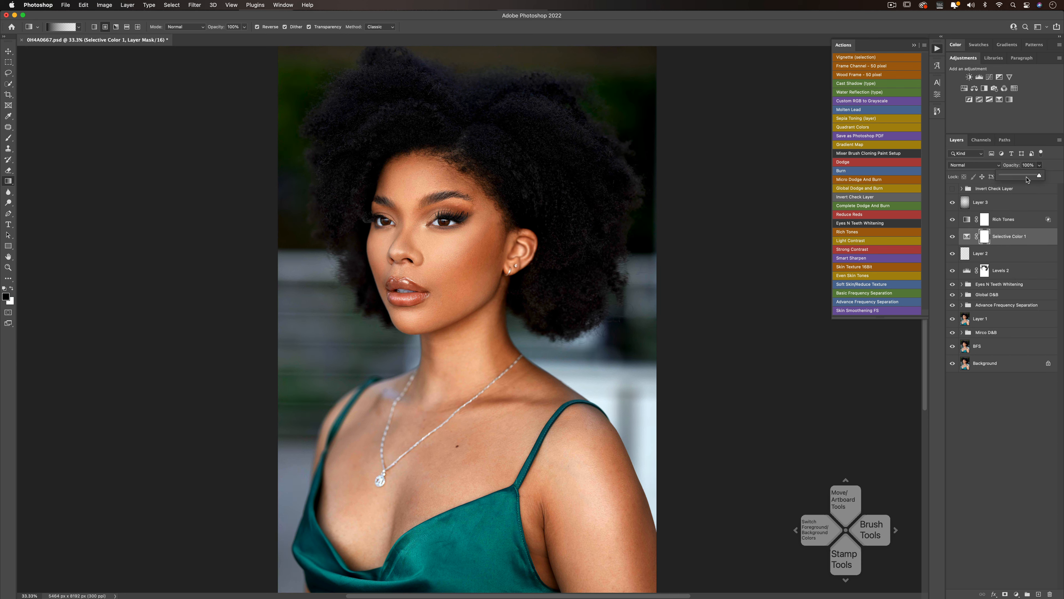
mouse_move(1039, 175)
left_mouse_down()
mouse_move(993, 178)
mouse_move(1026, 178)
left_mouse_up()
left_click(966, 236)
- Examine the finished portrait at smaller and larger magnifications, and compare it once more with the original Background layer
key("z")
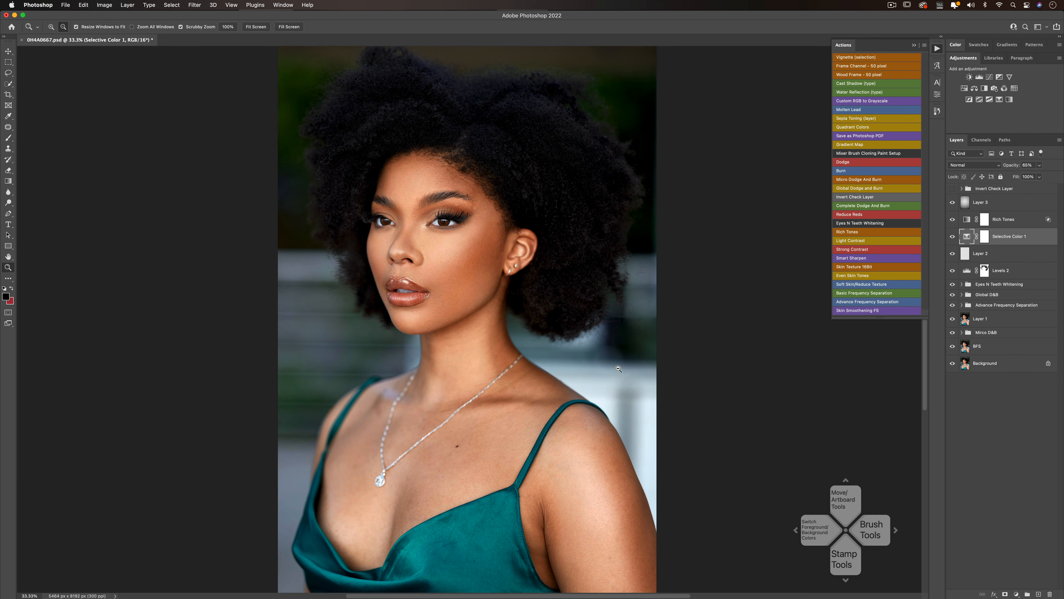
left_click(485, 321, "alt")
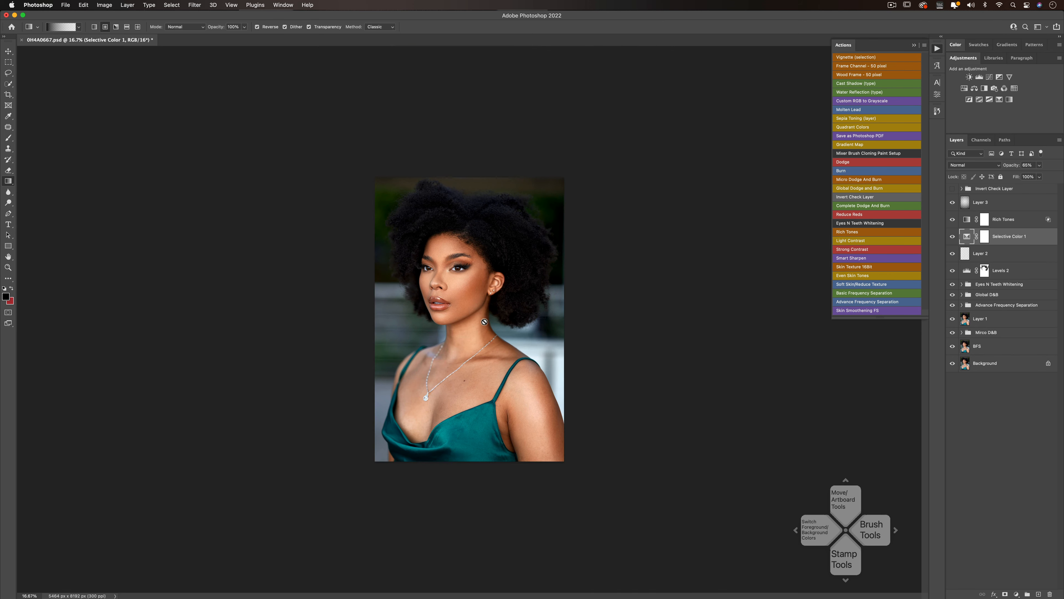
left_click(472, 306)
left_click(472, 305)
left_click(472, 306, "alt")
left_click(472, 305, "alt")
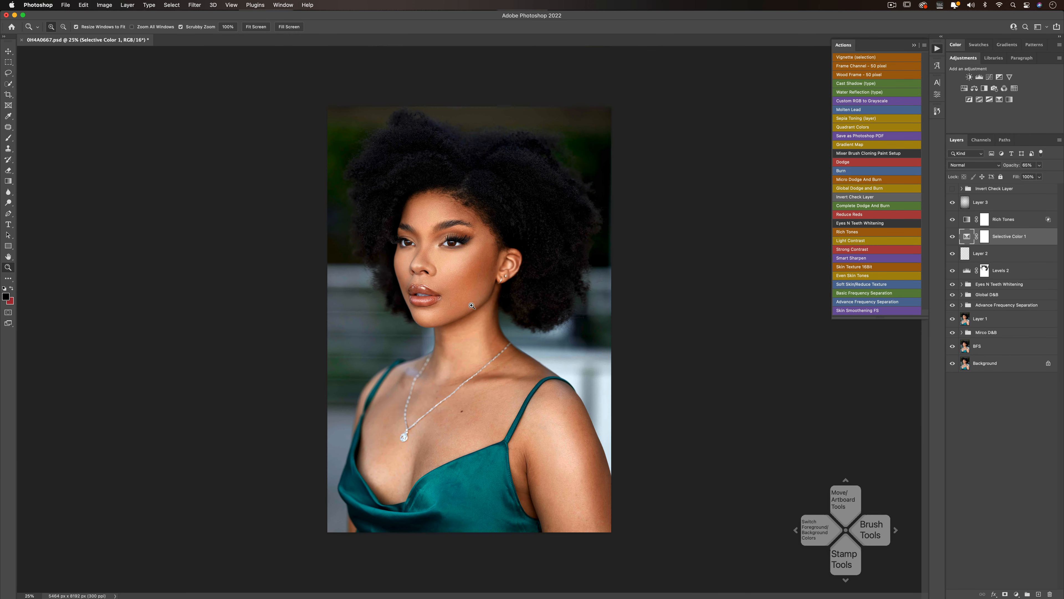
left_click(472, 306)
key("g")
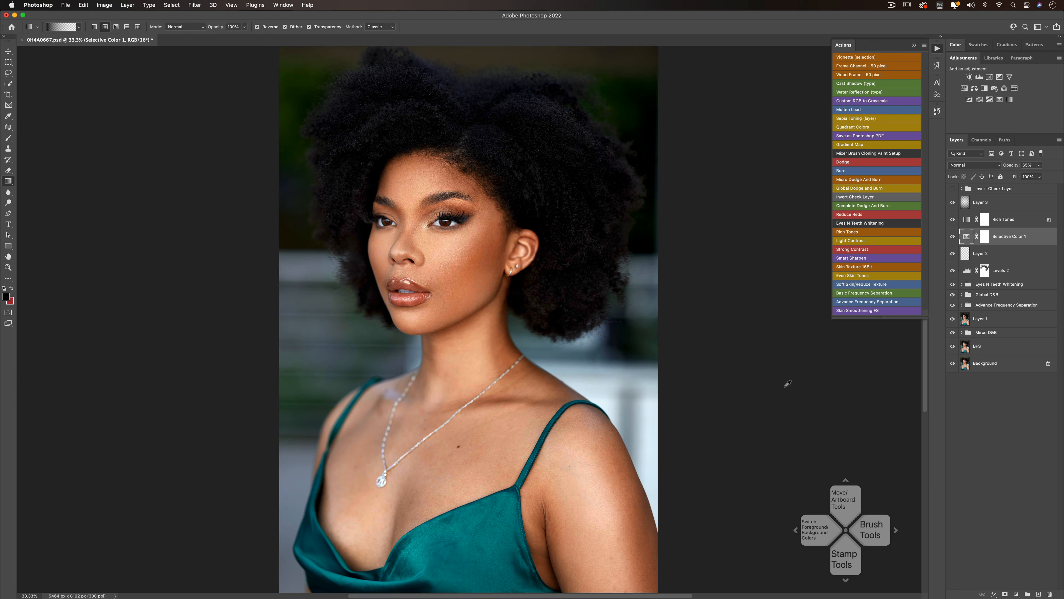
left_click(953, 364, "alt")
left_click(953, 364, "alt")
left_click(890, 6)
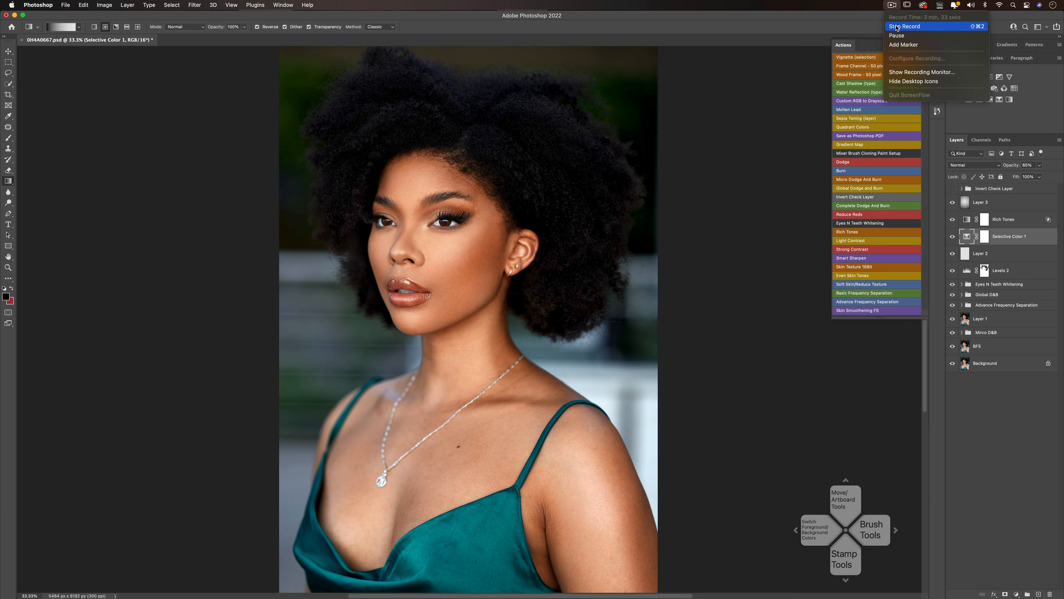